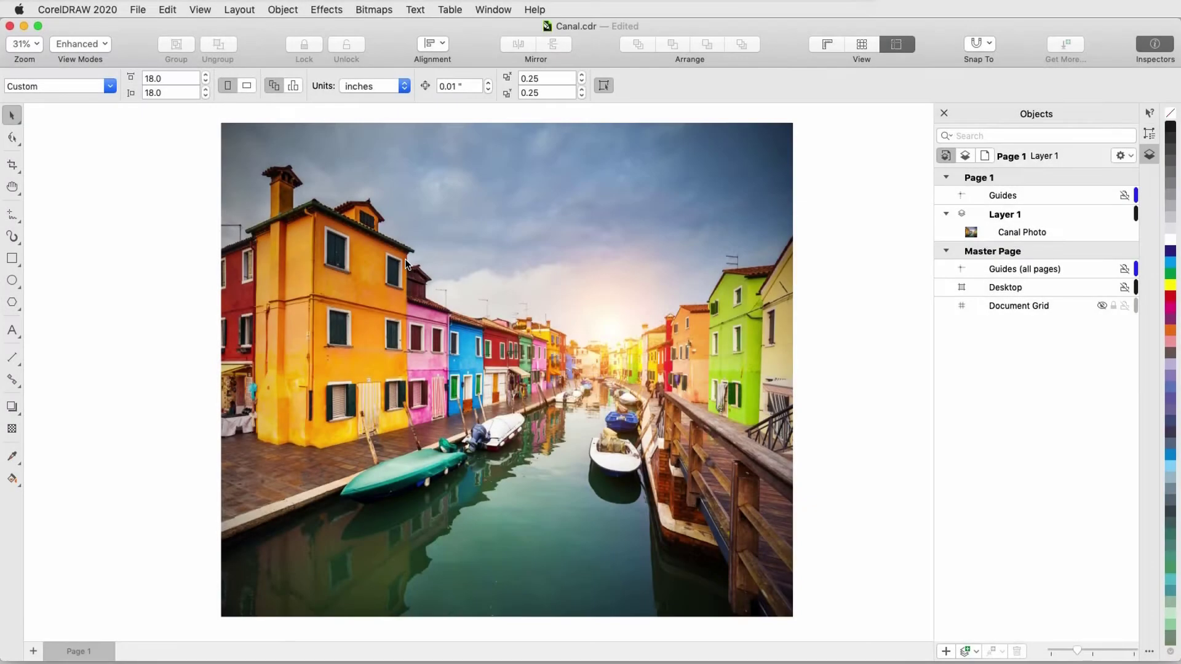
# - Select the canal photo and open the Art Style effect, moving its dialog aside
pyautogui.click(407, 266)
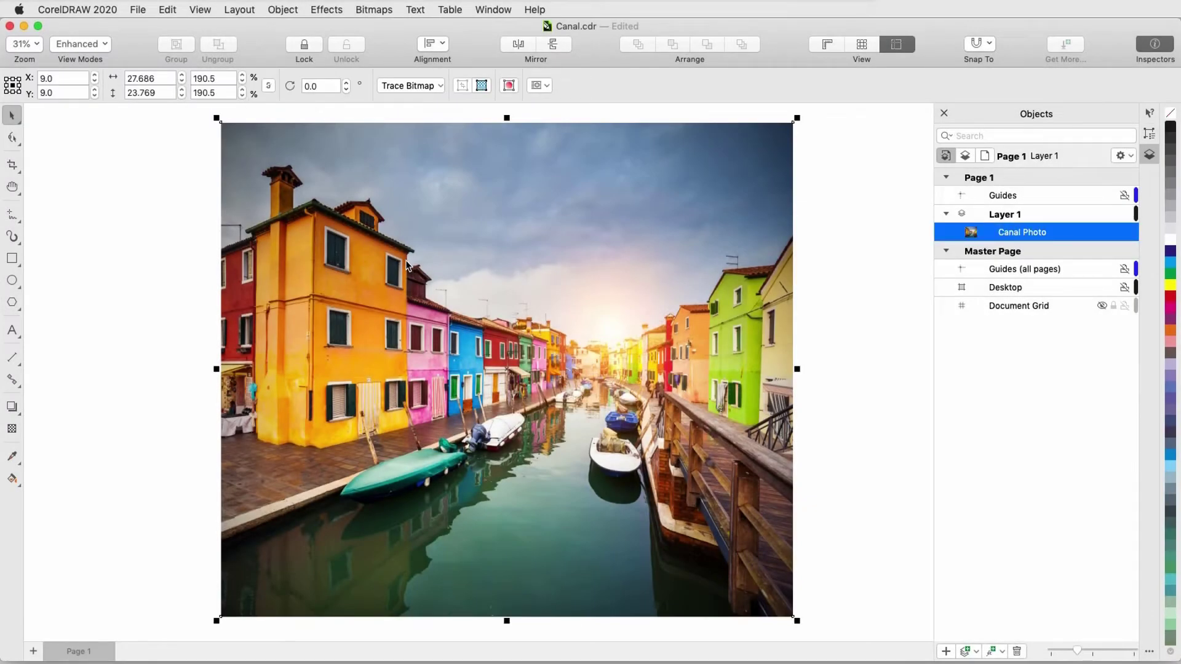
pyautogui.click(335, 12)
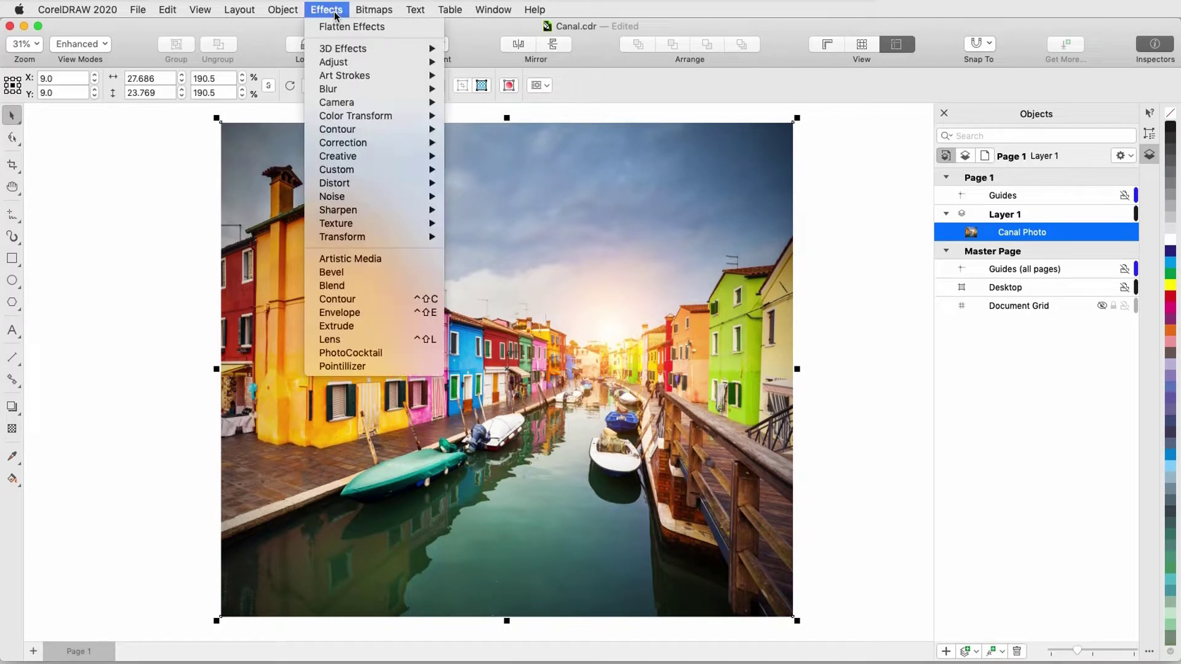
pyautogui.moveTo(378, 155)
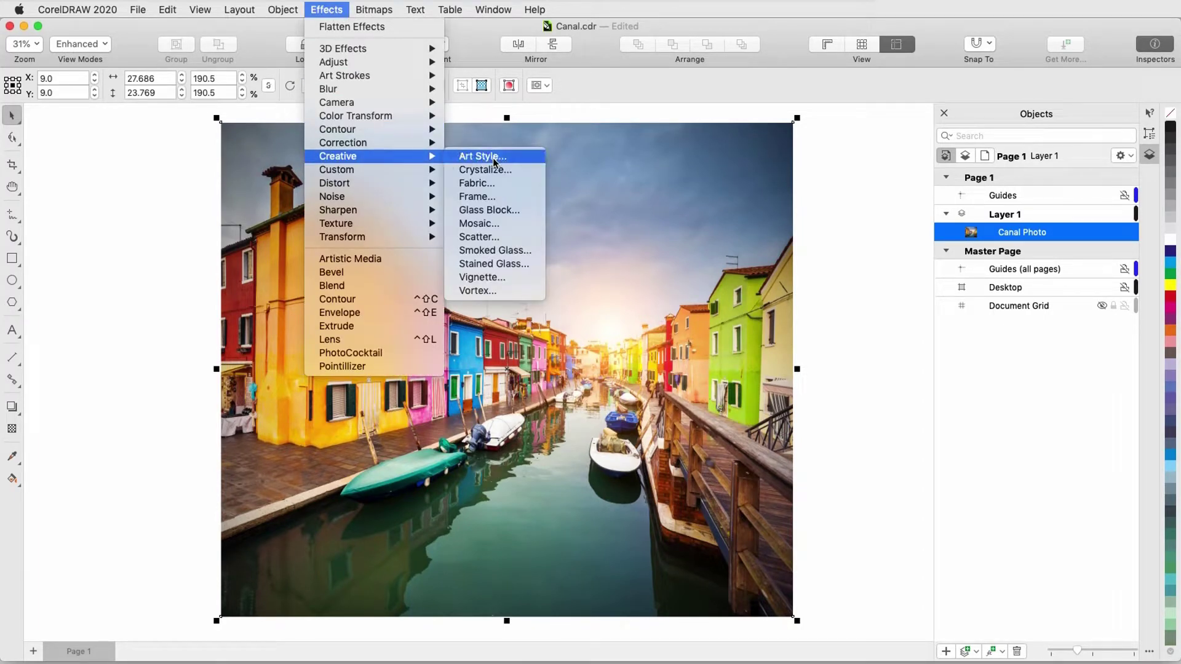
pyautogui.click(508, 156)
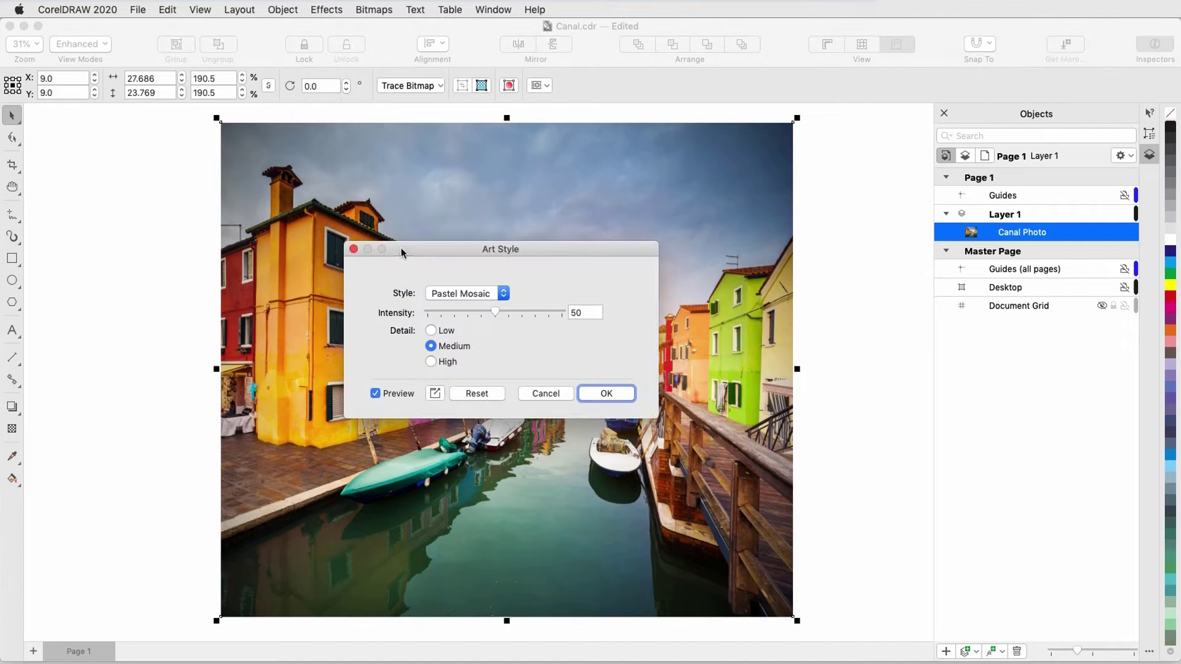
pyautogui.moveTo(401, 252); pyautogui.dragTo(804, 368)
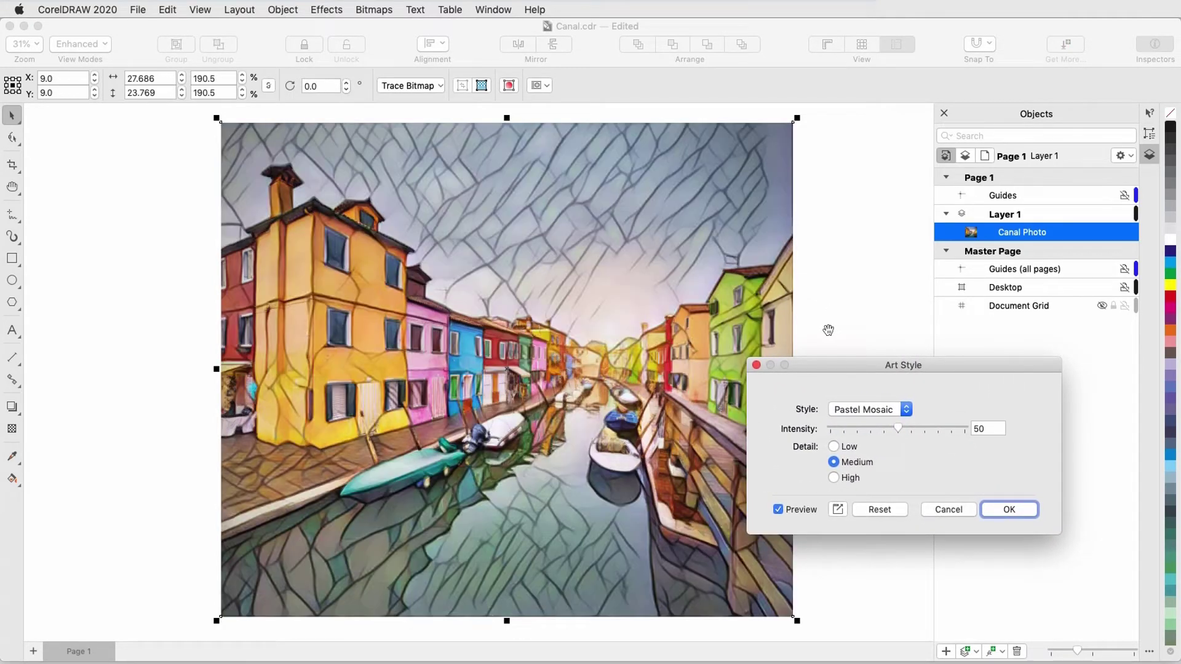
# - Preview the photo in the Bold Edges, Sunset and Saturated Acrylic styles
pyautogui.click(906, 409)
pyautogui.click(902, 467)
pyautogui.click(906, 409)
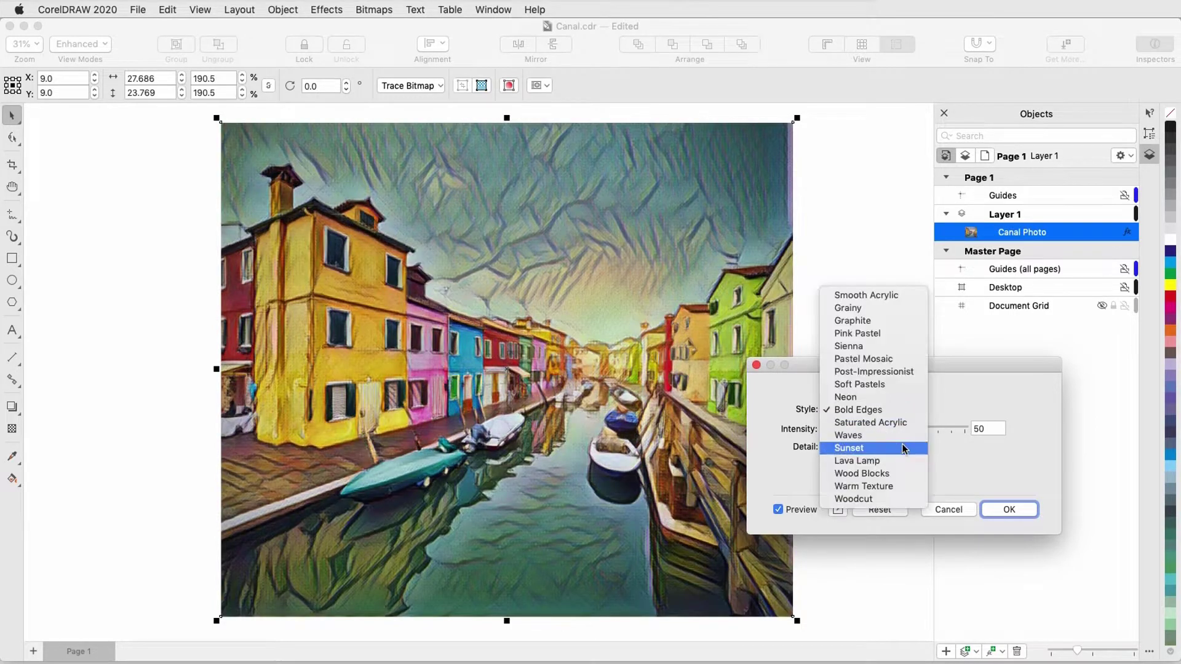
pyautogui.click(901, 444)
pyautogui.click(904, 410)
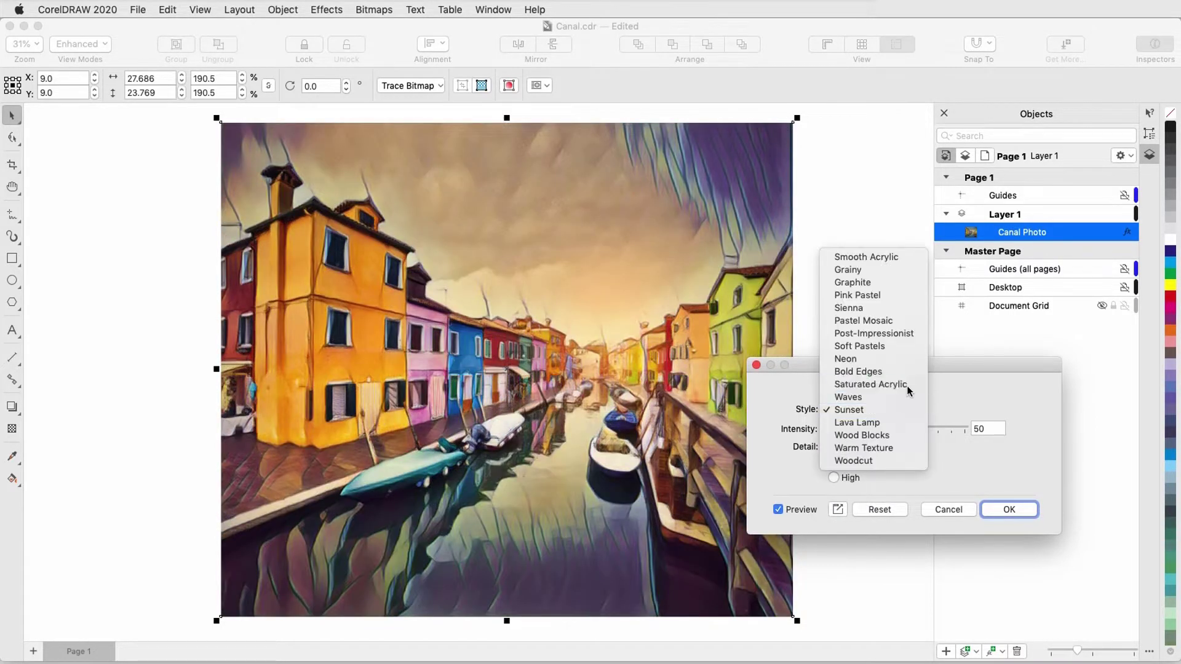
pyautogui.click(907, 385)
# - Switch the preview to Wood Blocks with intensity 73 and High detail
pyautogui.click(906, 409)
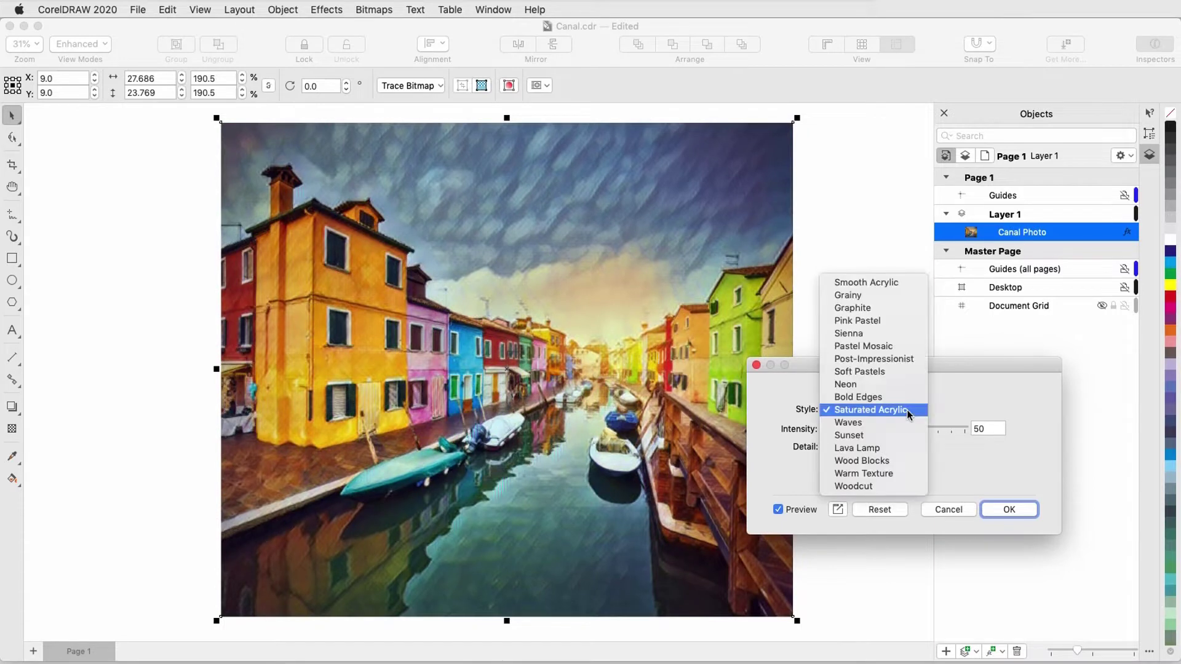
pyautogui.click(899, 462)
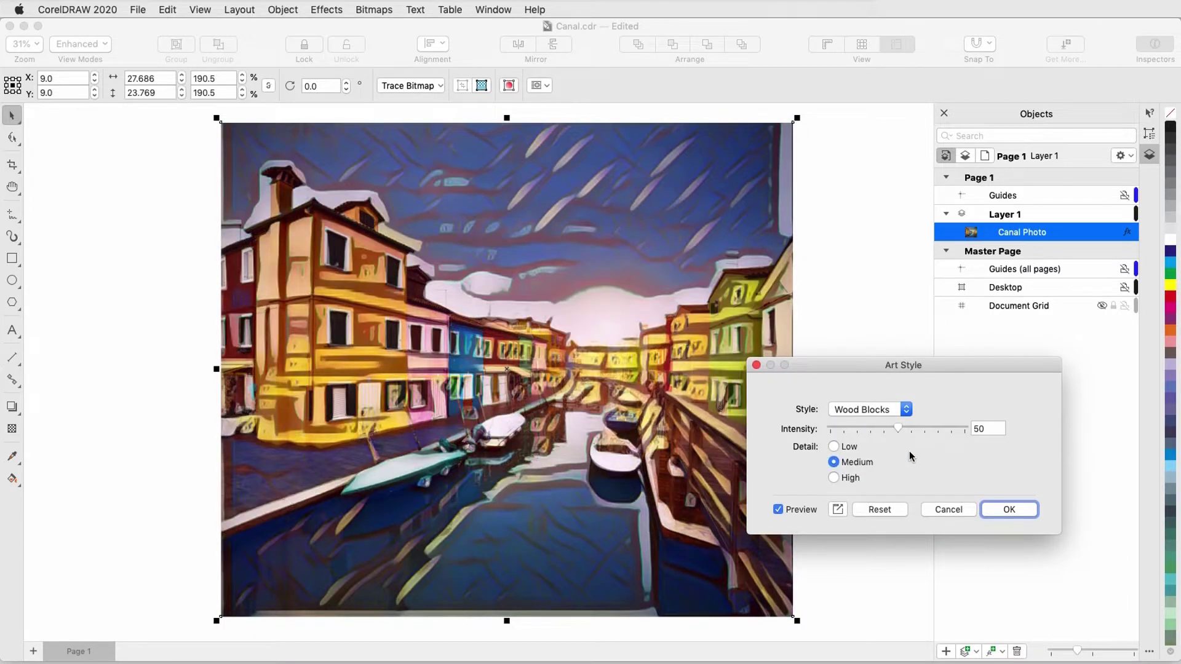
pyautogui.click(928, 429)
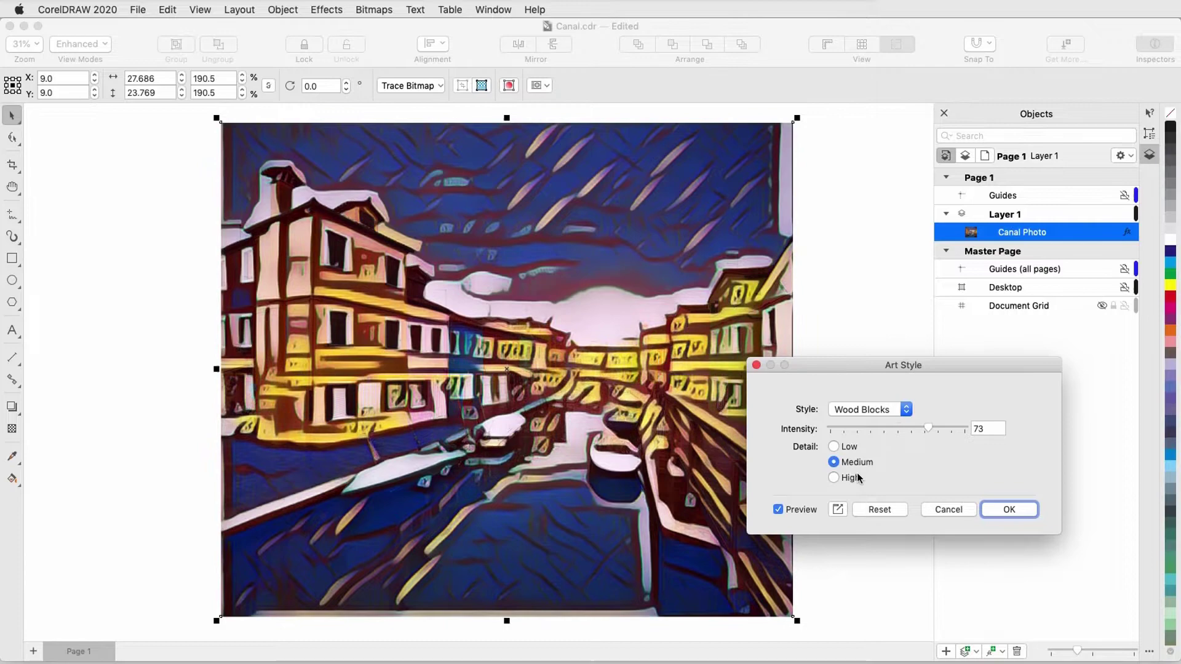
pyautogui.click(835, 479)
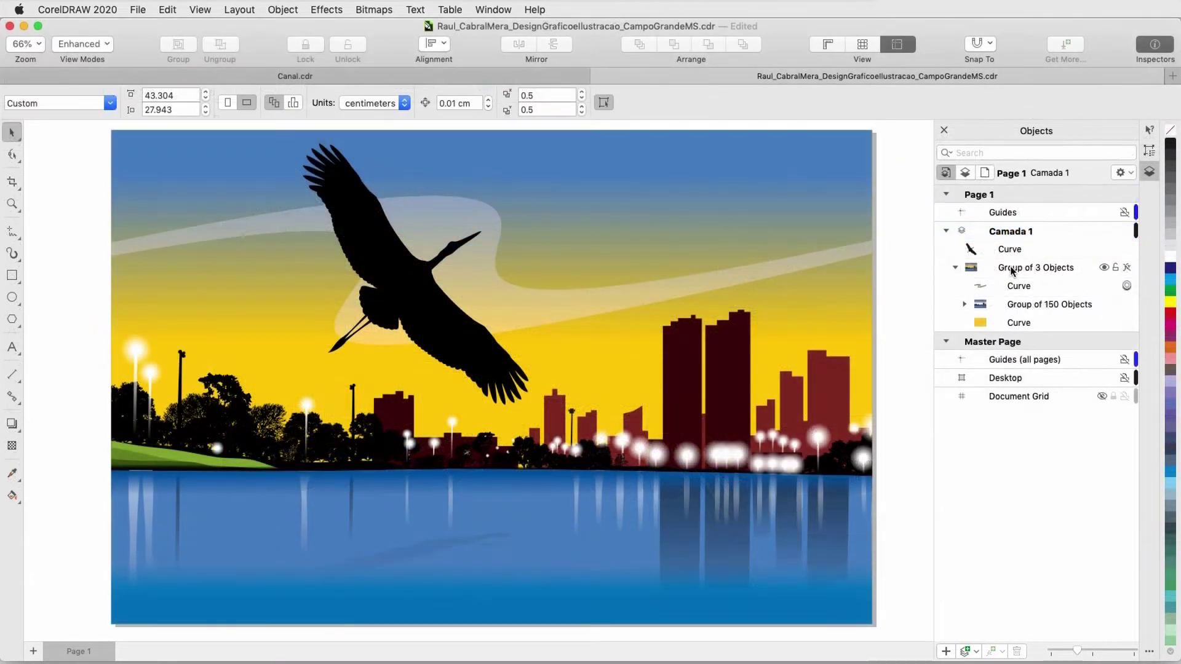
# - Apply the Lava Lamp art style at intensity 58 to the cityscape Group of 3 Objects
pyautogui.click(1011, 271)
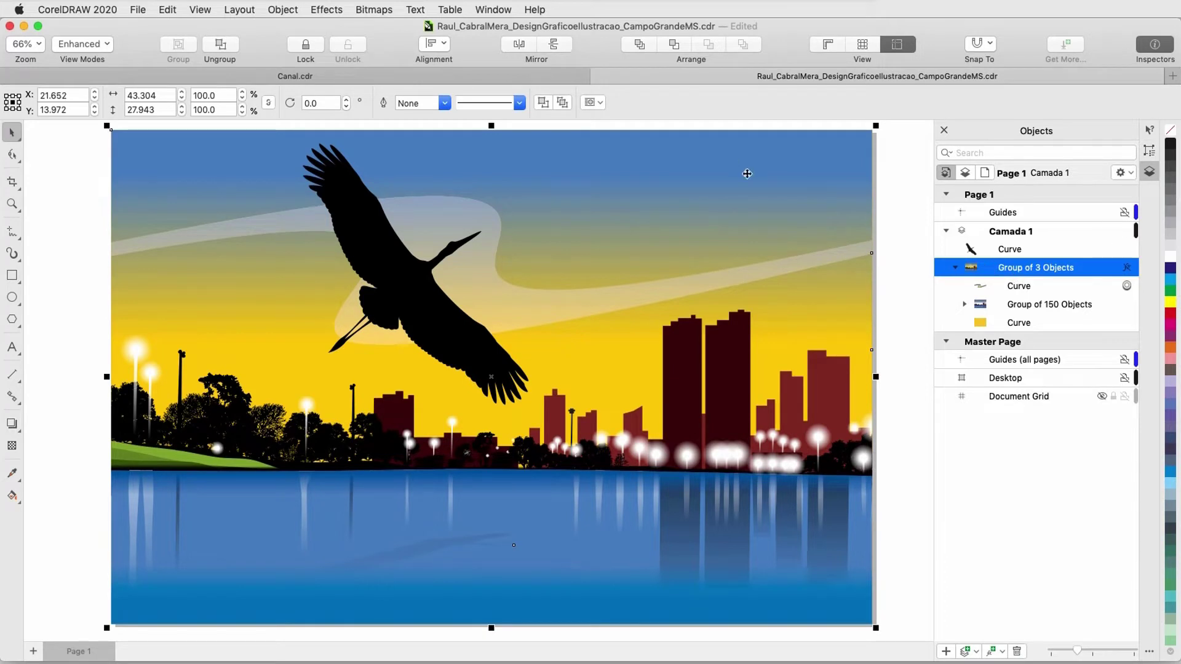
pyautogui.click(337, 11)
pyautogui.moveTo(418, 159)
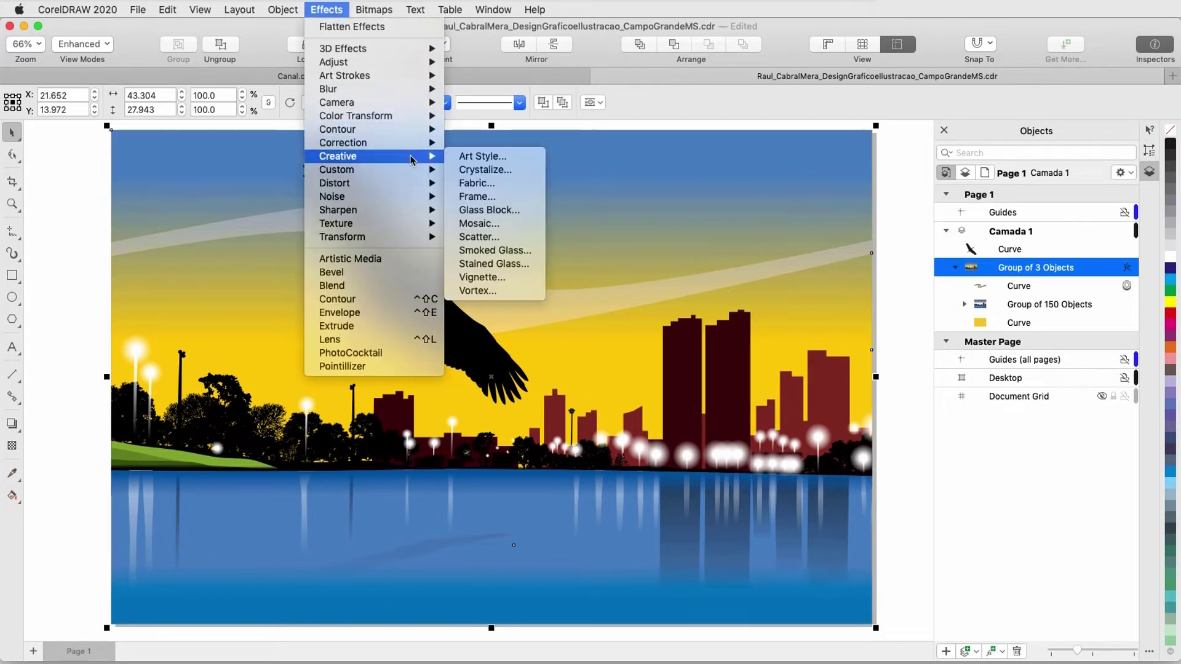
pyautogui.click(520, 158)
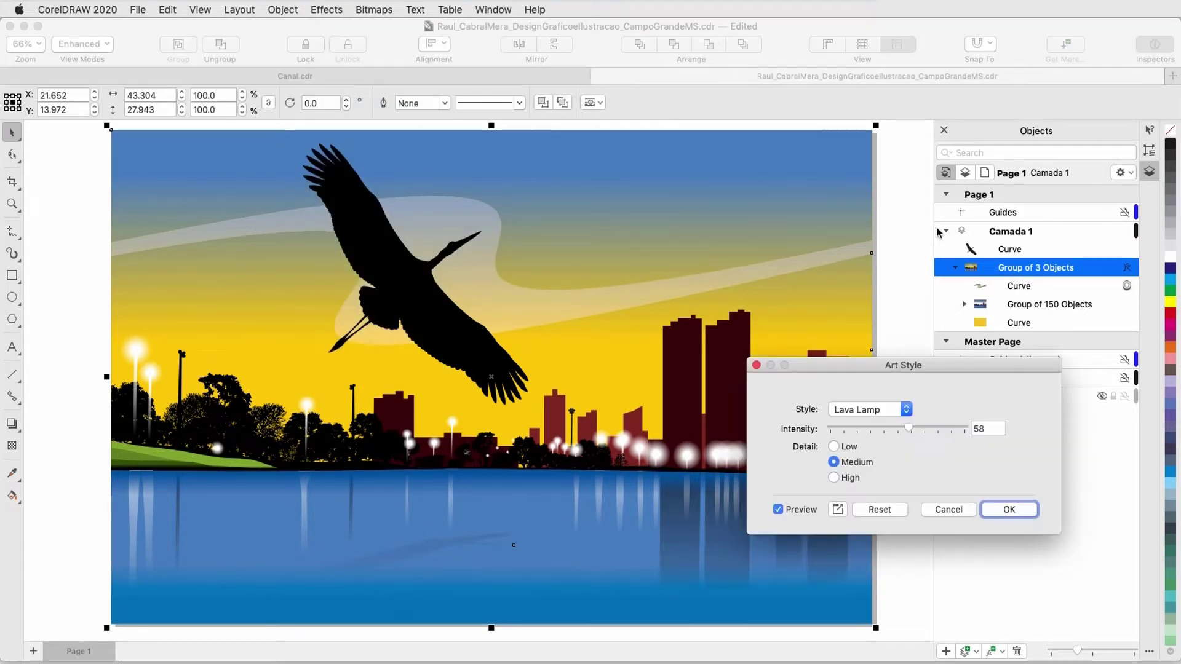
pyautogui.click(1015, 510)
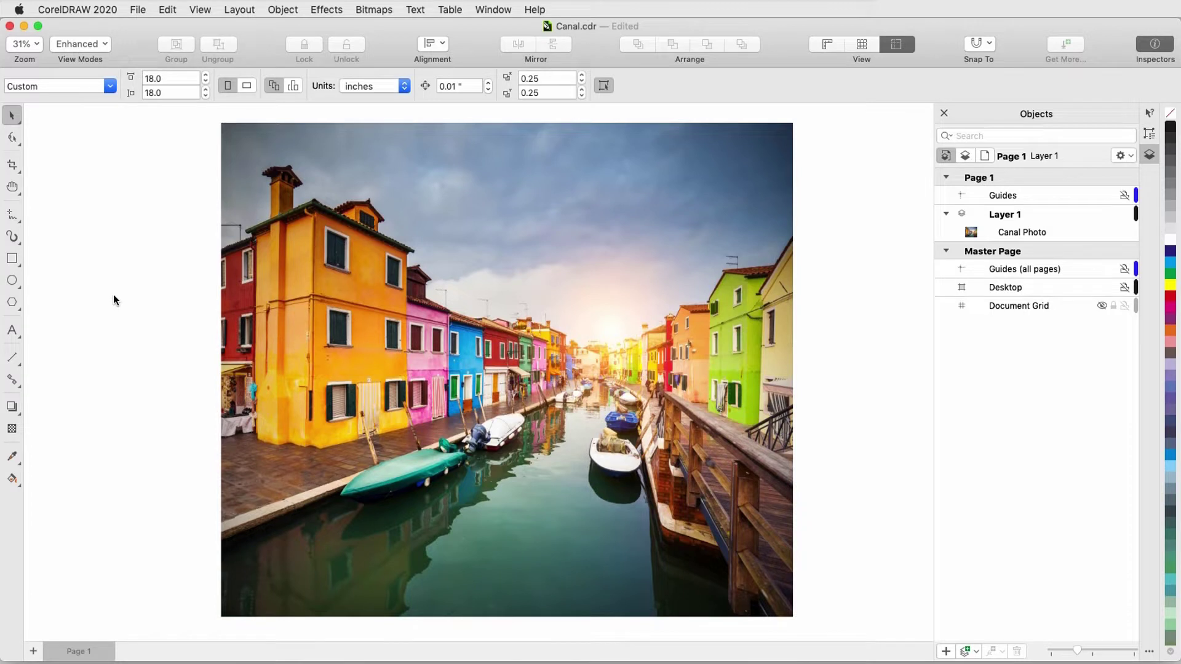
# - Select the canal photo again and open the Art Style effect, moving its dialog aside
pyautogui.click(406, 265)
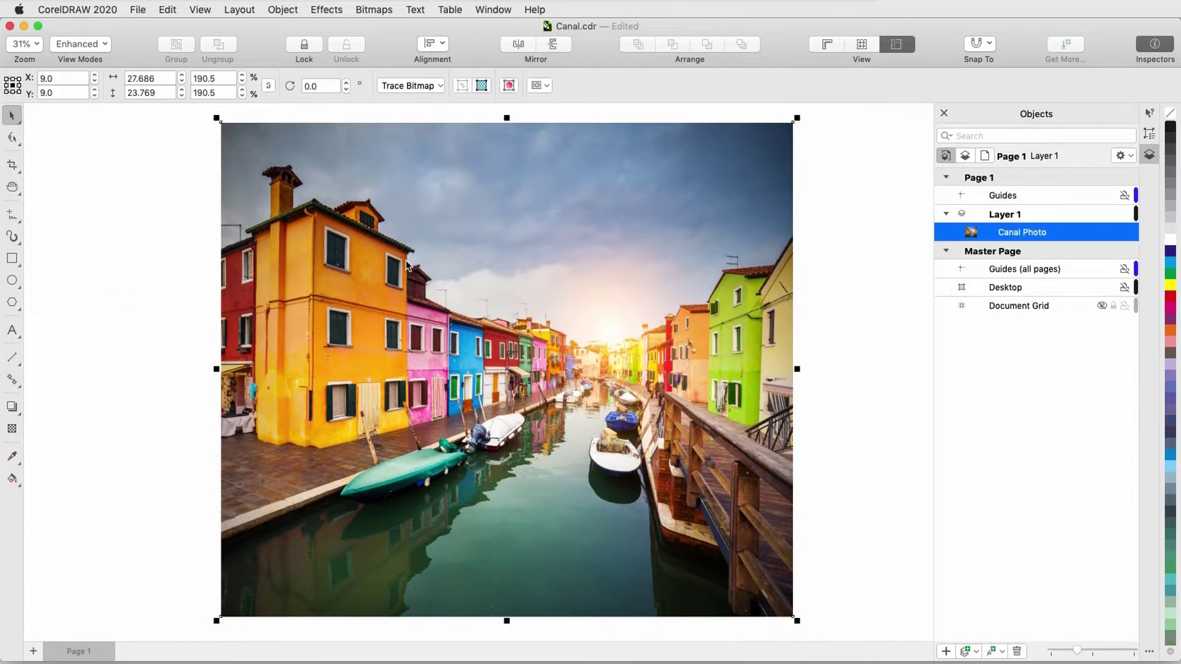
pyautogui.click(335, 13)
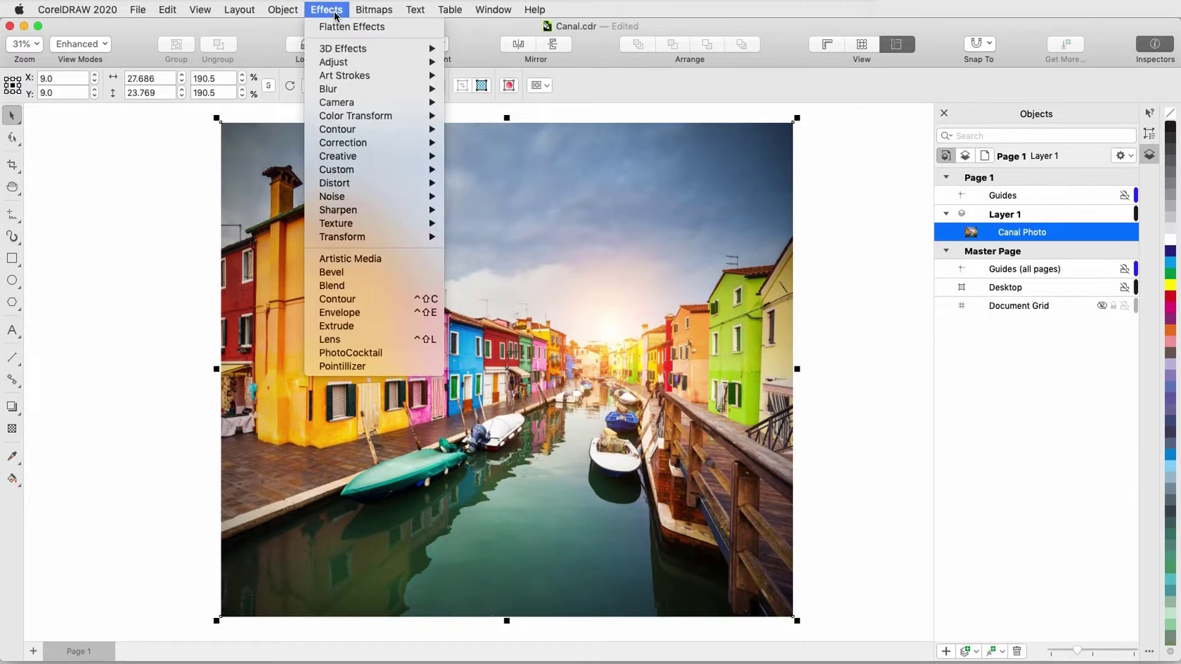
pyautogui.moveTo(382, 155)
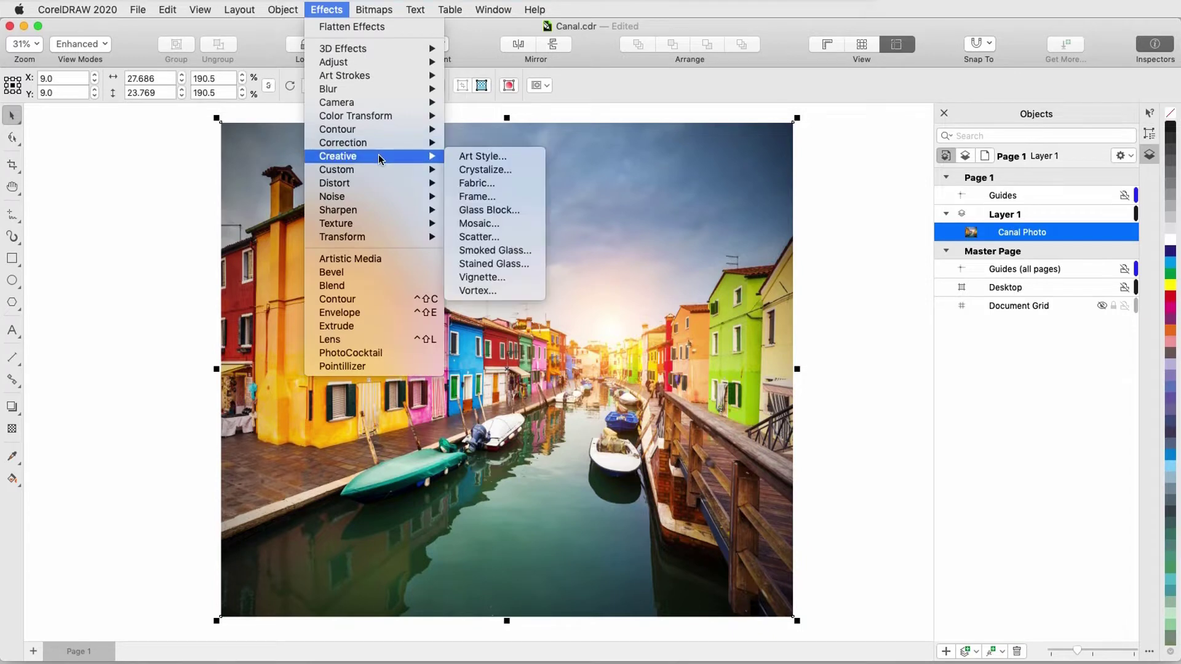
pyautogui.click(463, 161)
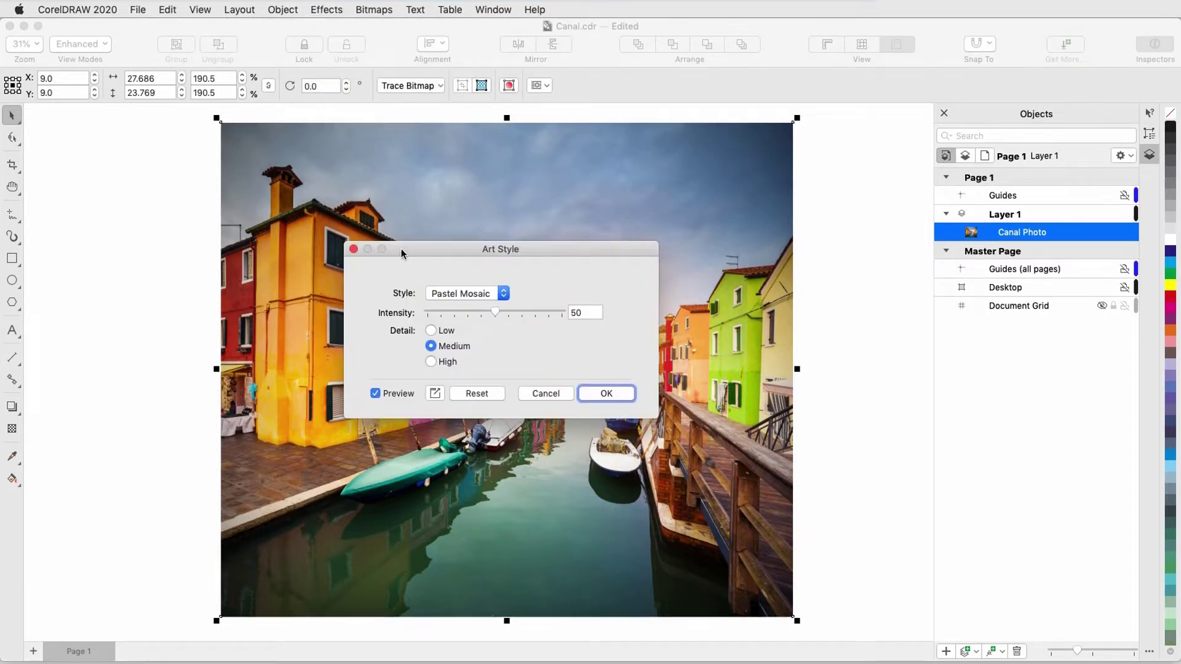
pyautogui.moveTo(401, 252); pyautogui.dragTo(804, 369)
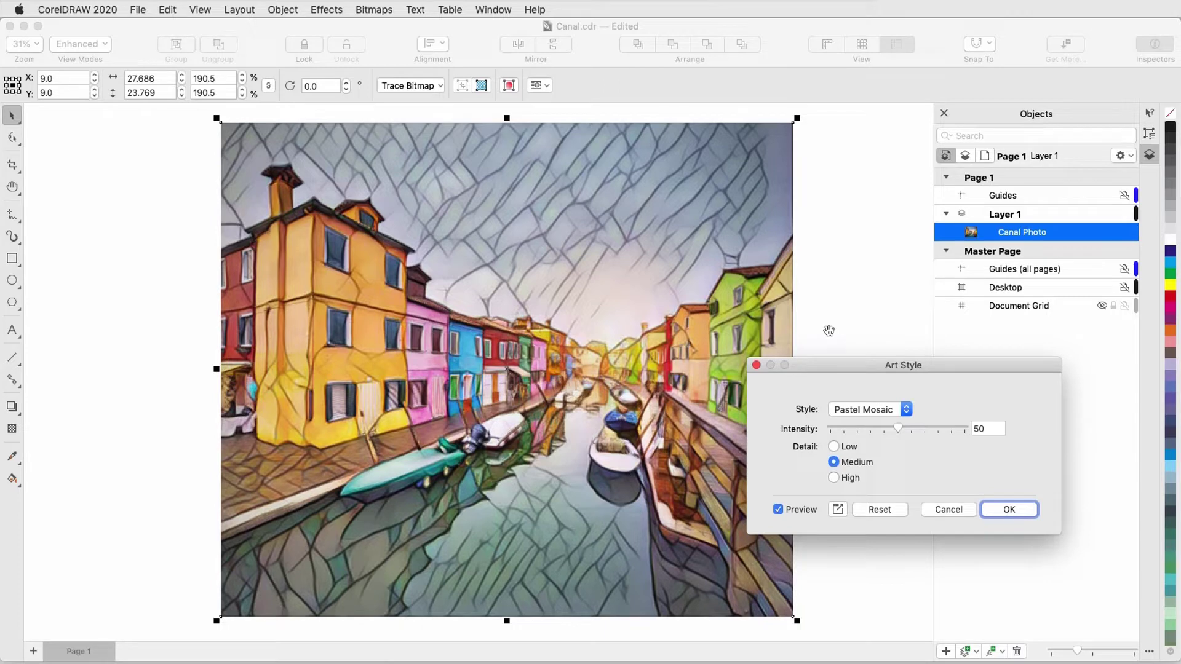
# - Cycle the preview through Bold Edges, Sunset, Saturated Acrylic and finally Wood Blocks
pyautogui.click(905, 409)
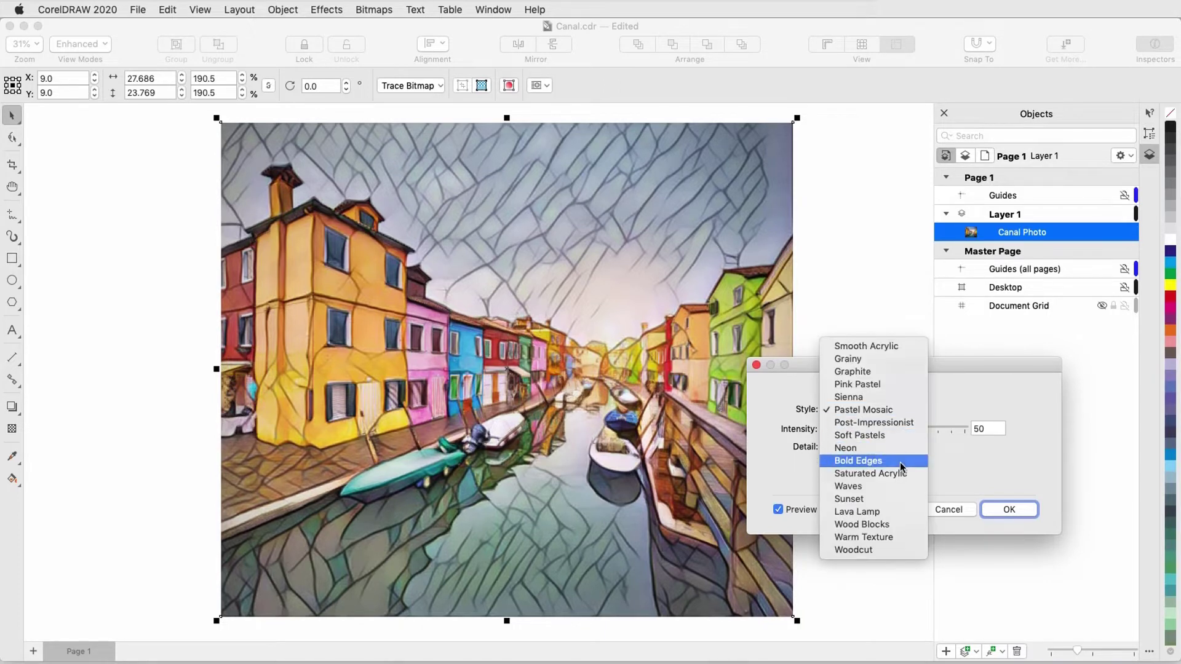
pyautogui.click(899, 462)
pyautogui.click(906, 409)
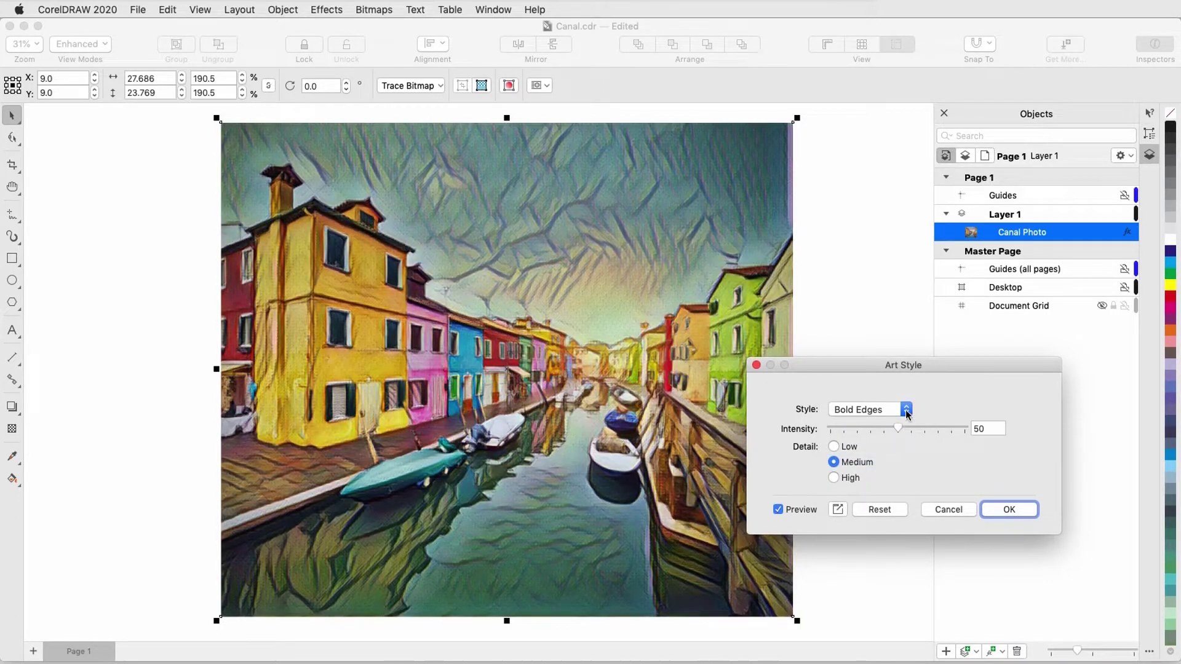
pyautogui.click(902, 444)
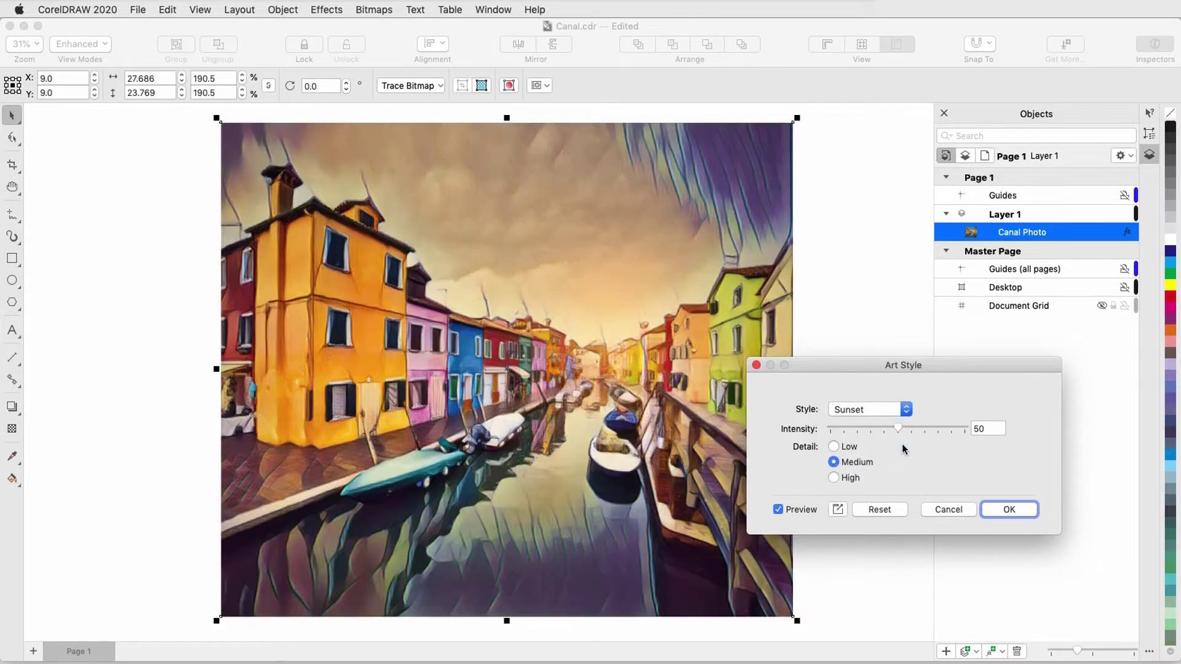
pyautogui.click(904, 410)
pyautogui.click(906, 385)
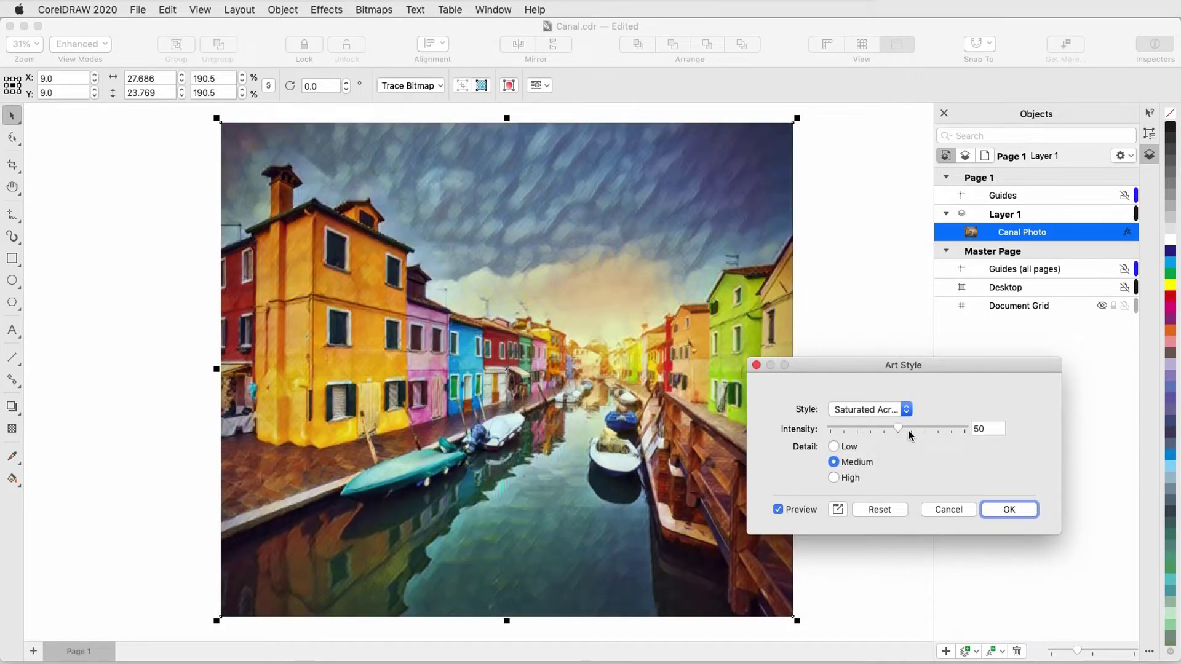
pyautogui.click(905, 409)
pyautogui.click(900, 462)
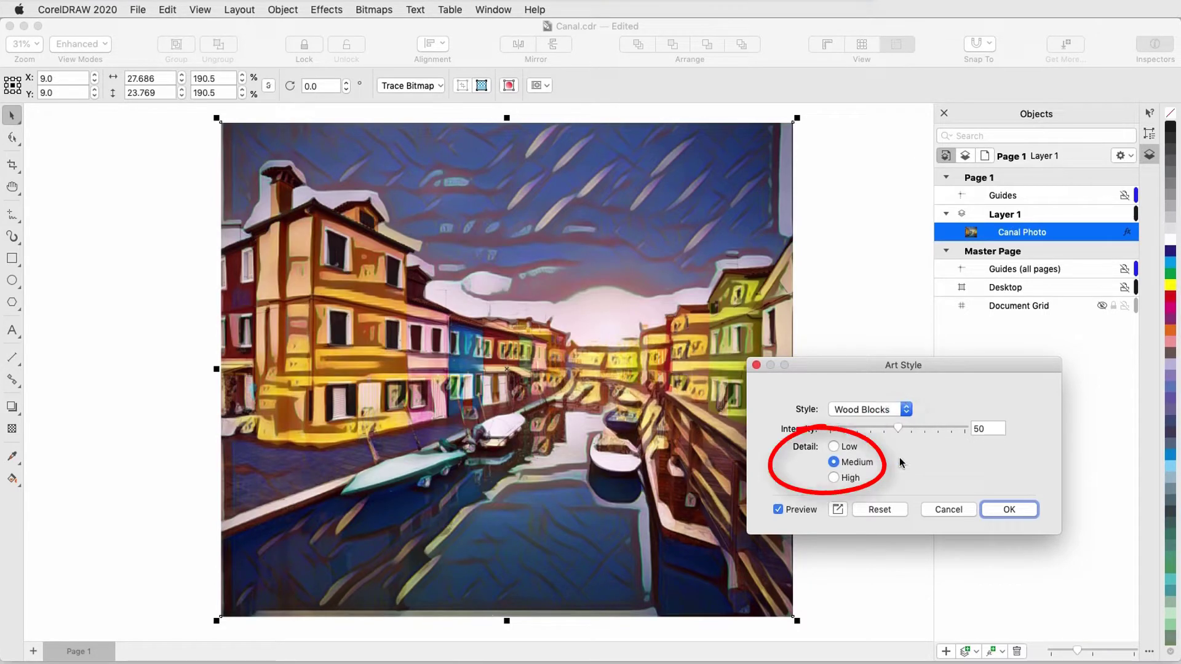
# - Apply Wood Blocks to the canal photo at intensity 28 with Low detail
pyautogui.click(928, 428)
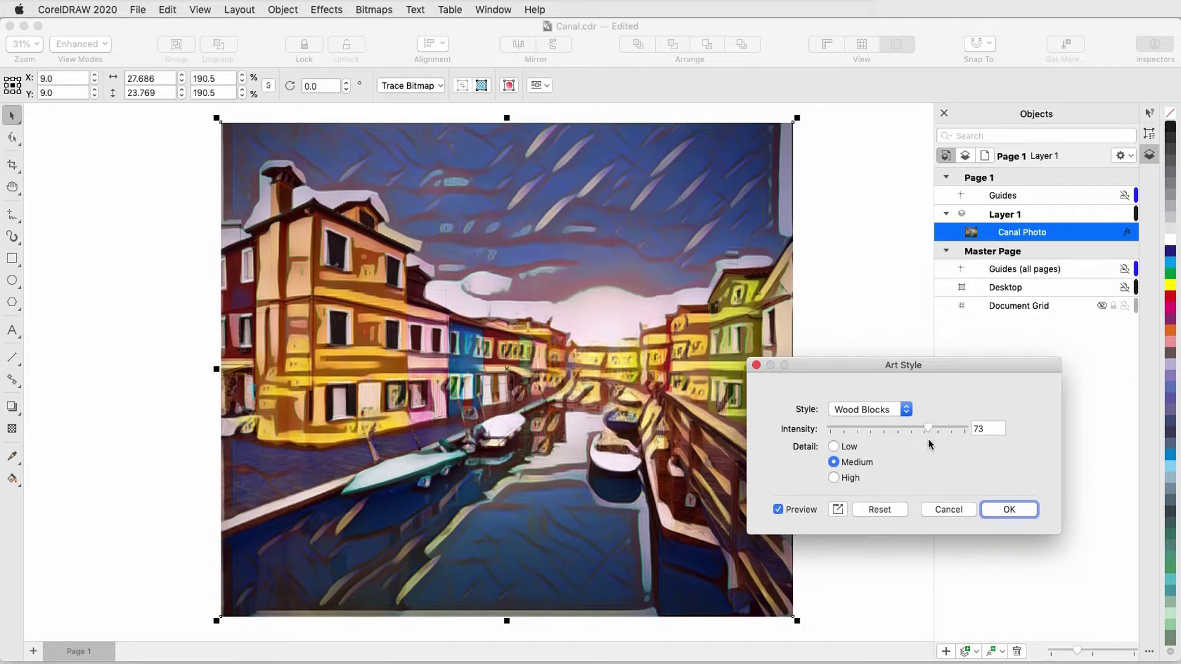
pyautogui.click(834, 478)
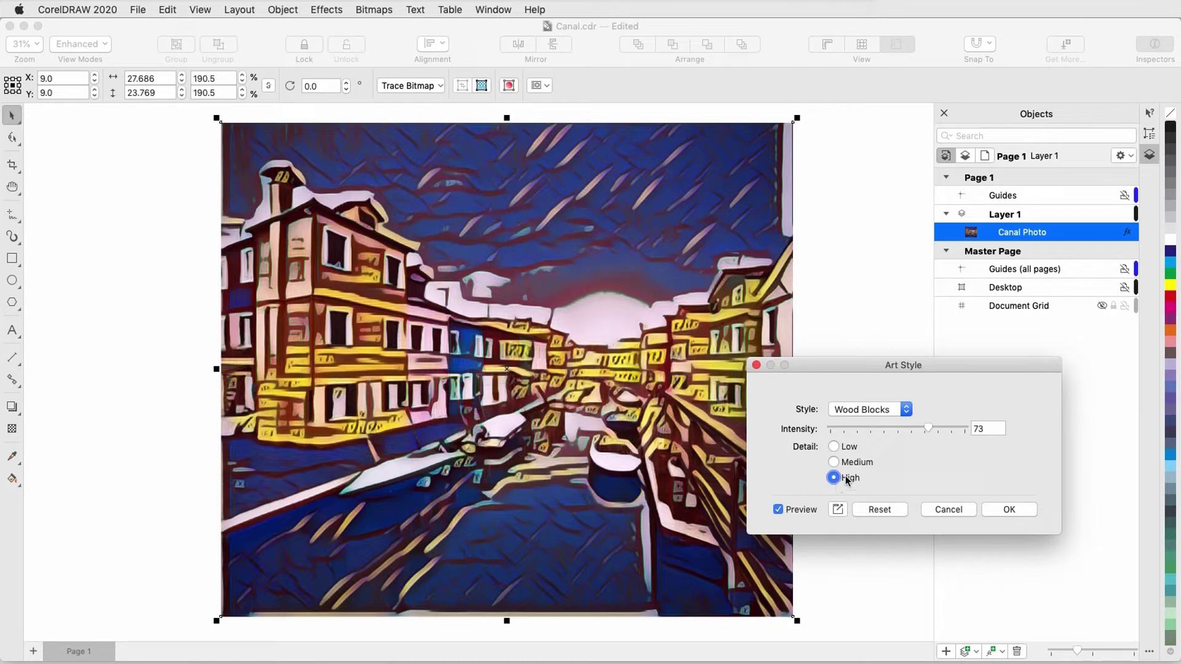
pyautogui.click(867, 428)
pyautogui.click(834, 447)
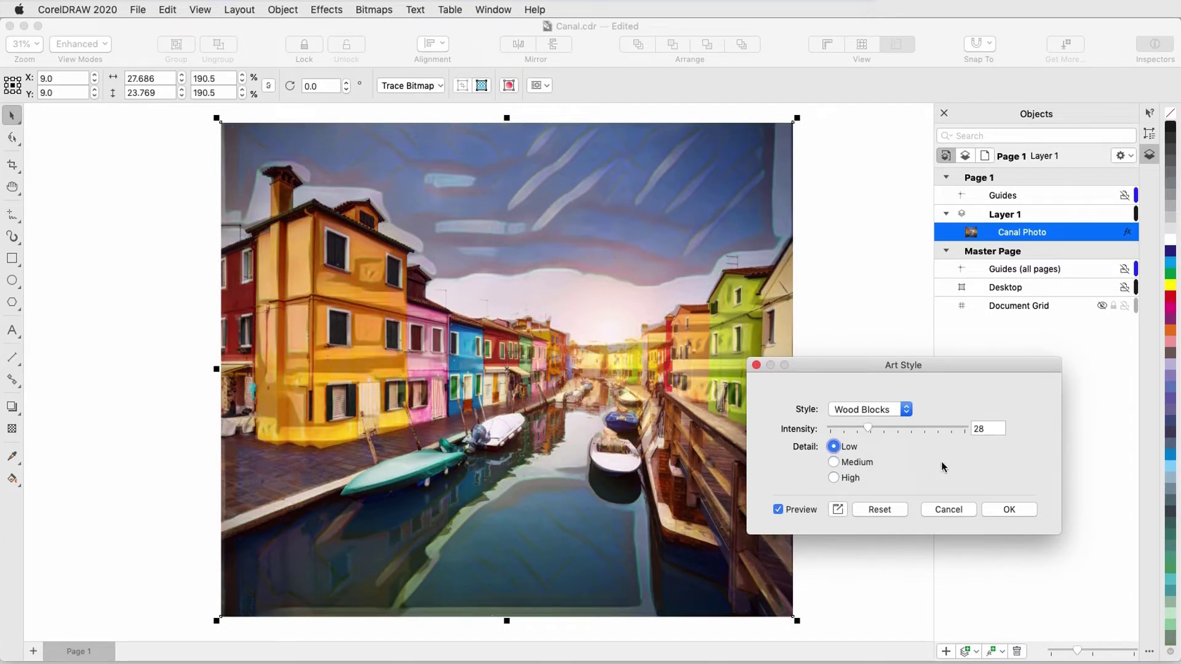
pyautogui.click(1000, 508)
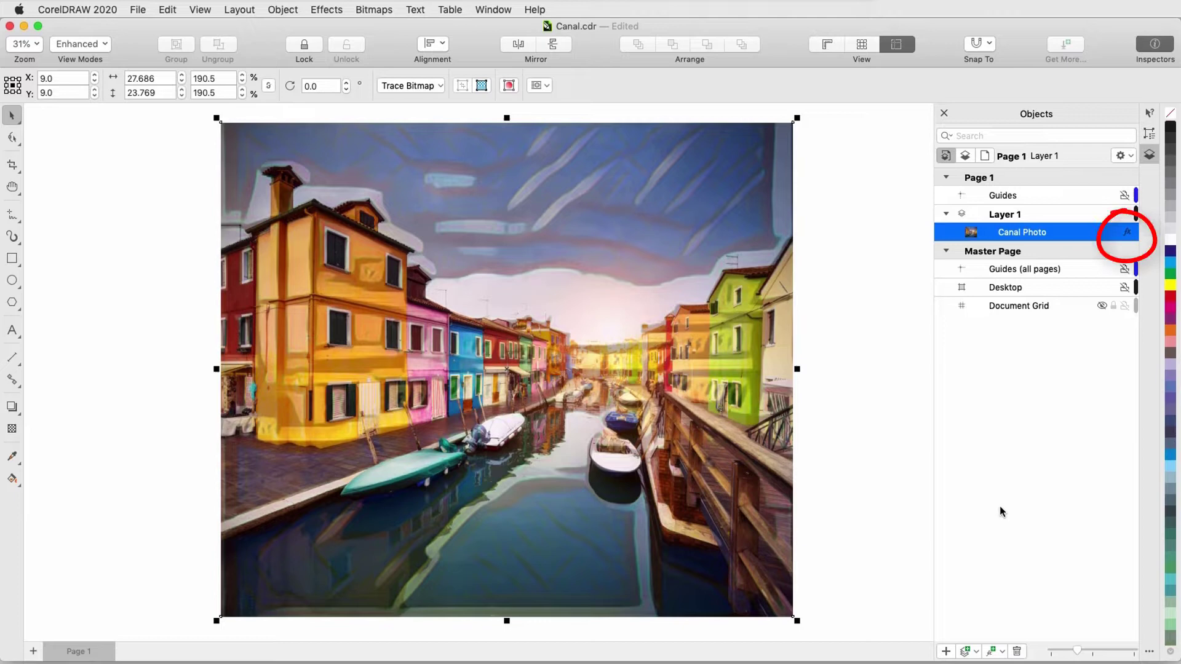
pyautogui.click(1127, 234)
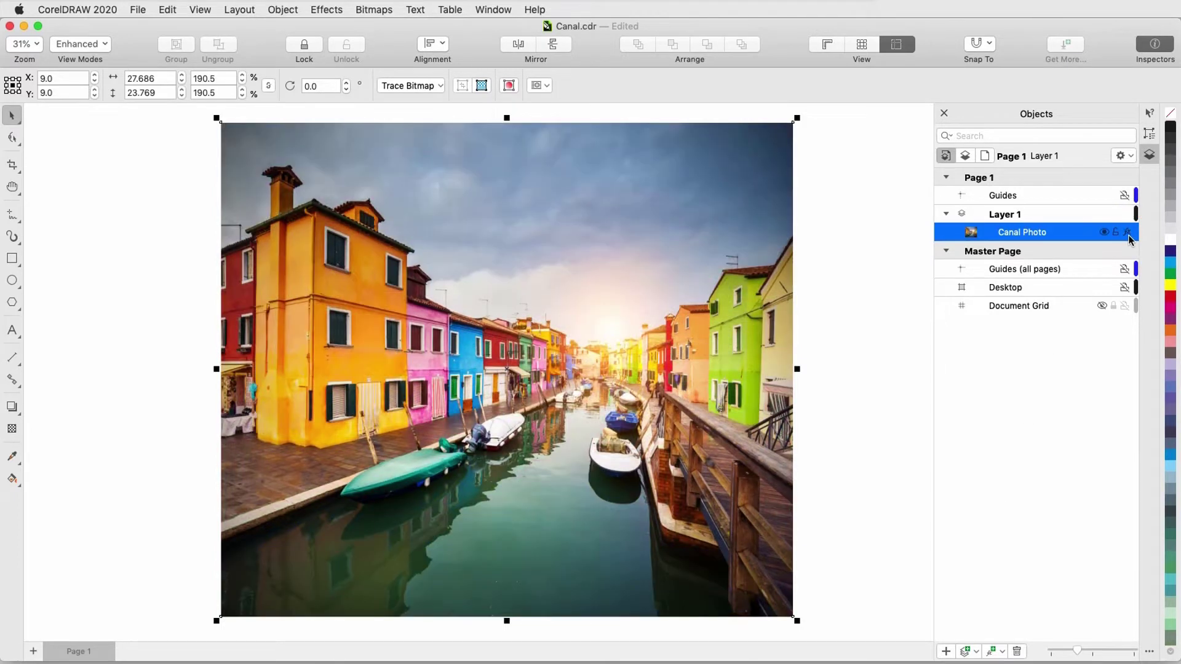
pyautogui.click(1128, 234)
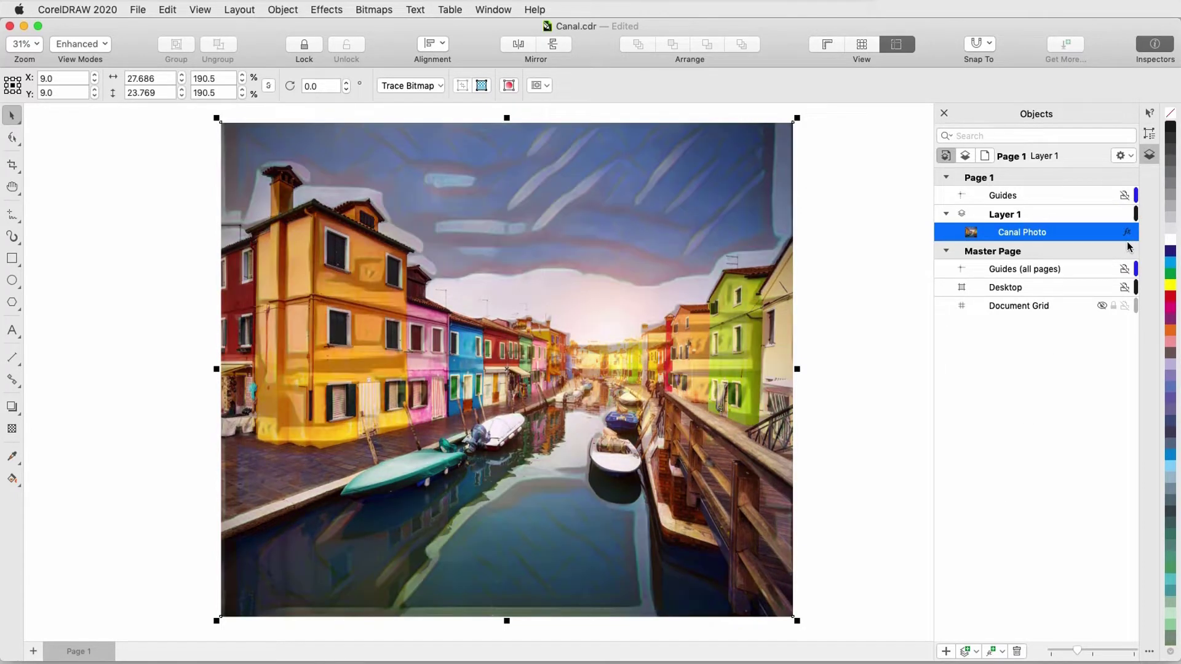
# - Change the canal photo's art style from Wood Blocks to Post-Impressionist
pyautogui.click(325, 9)
pyautogui.moveTo(415, 156)
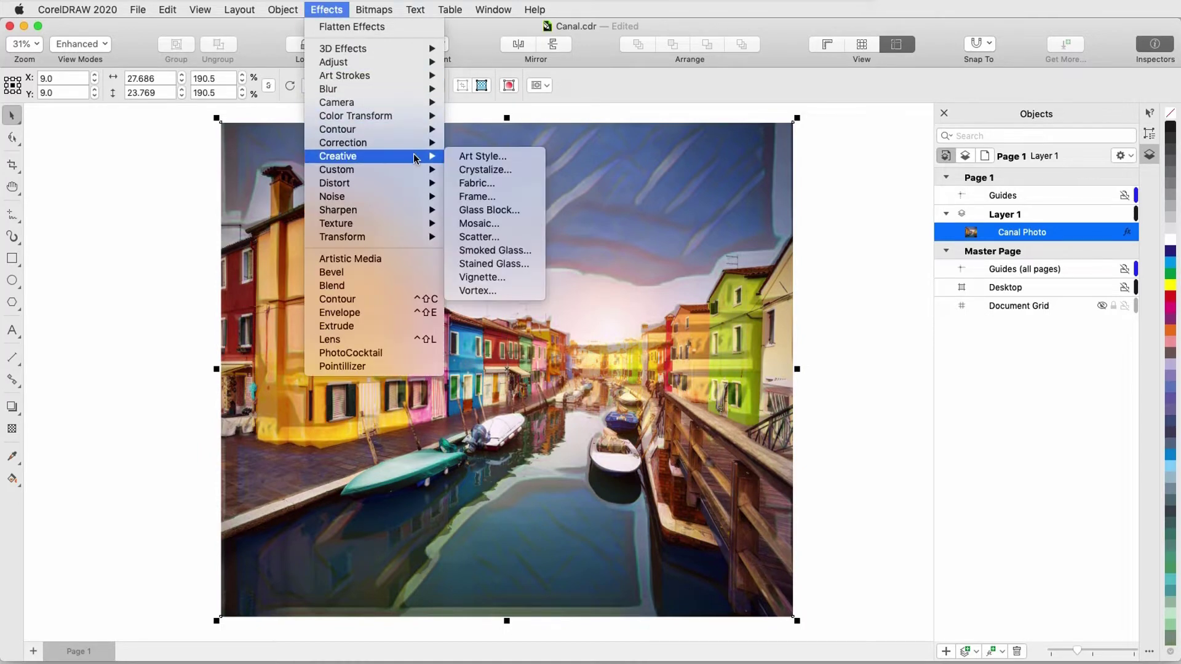
pyautogui.click(528, 158)
pyautogui.click(906, 409)
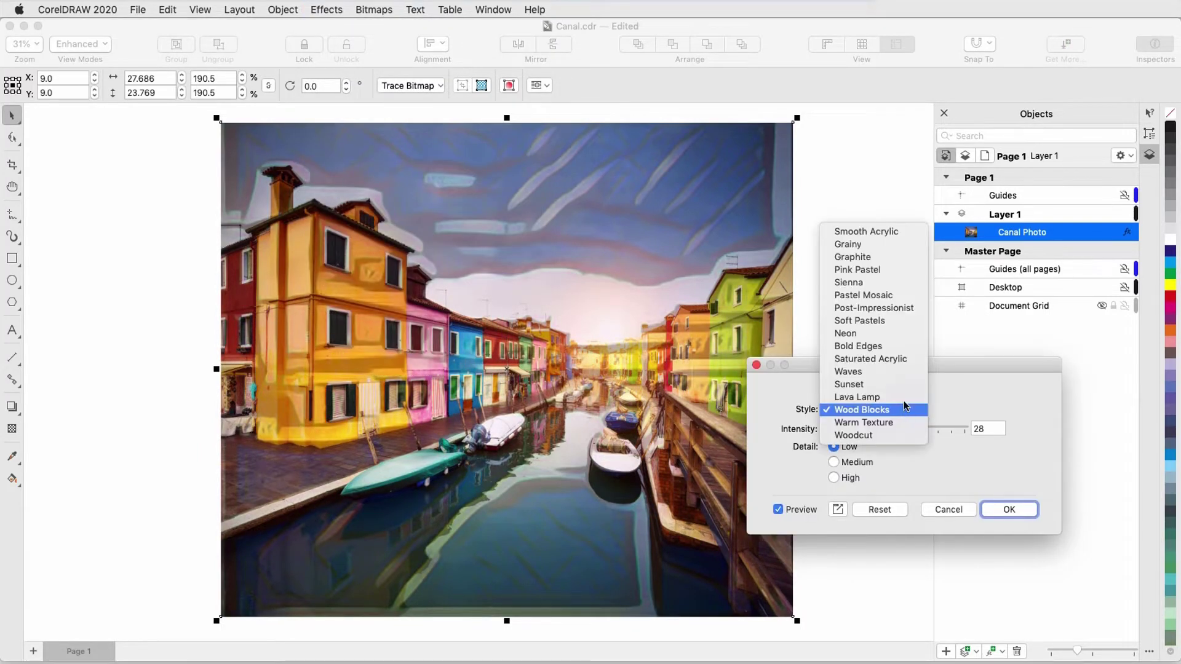
pyautogui.click(902, 313)
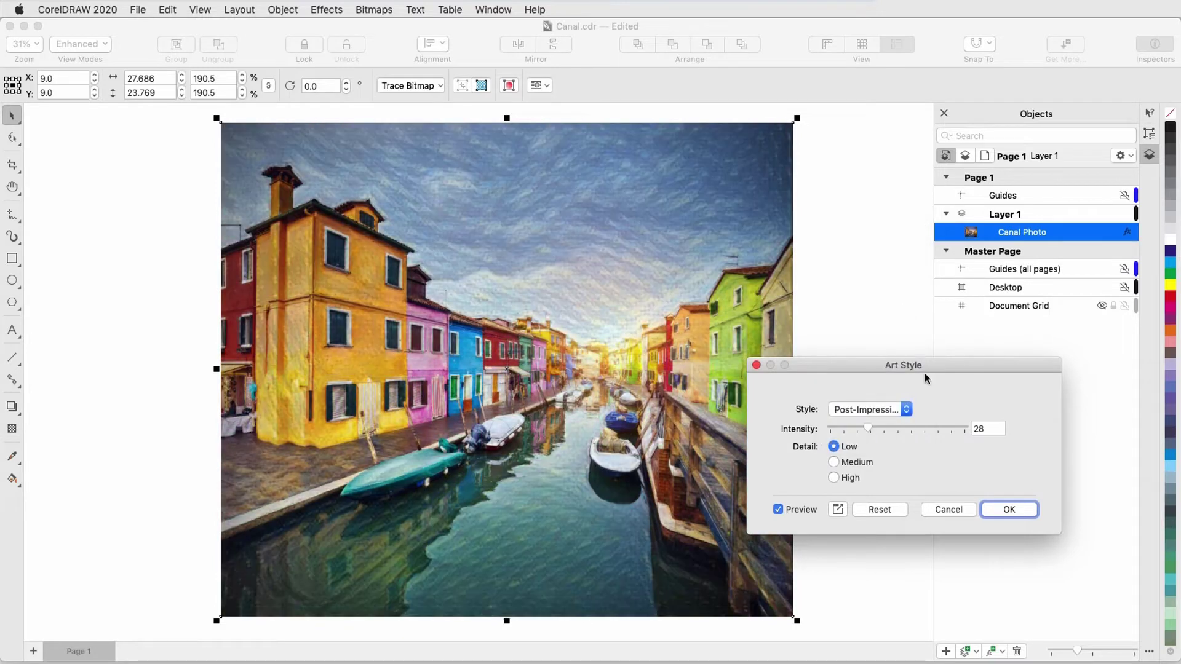
pyautogui.click(995, 510)
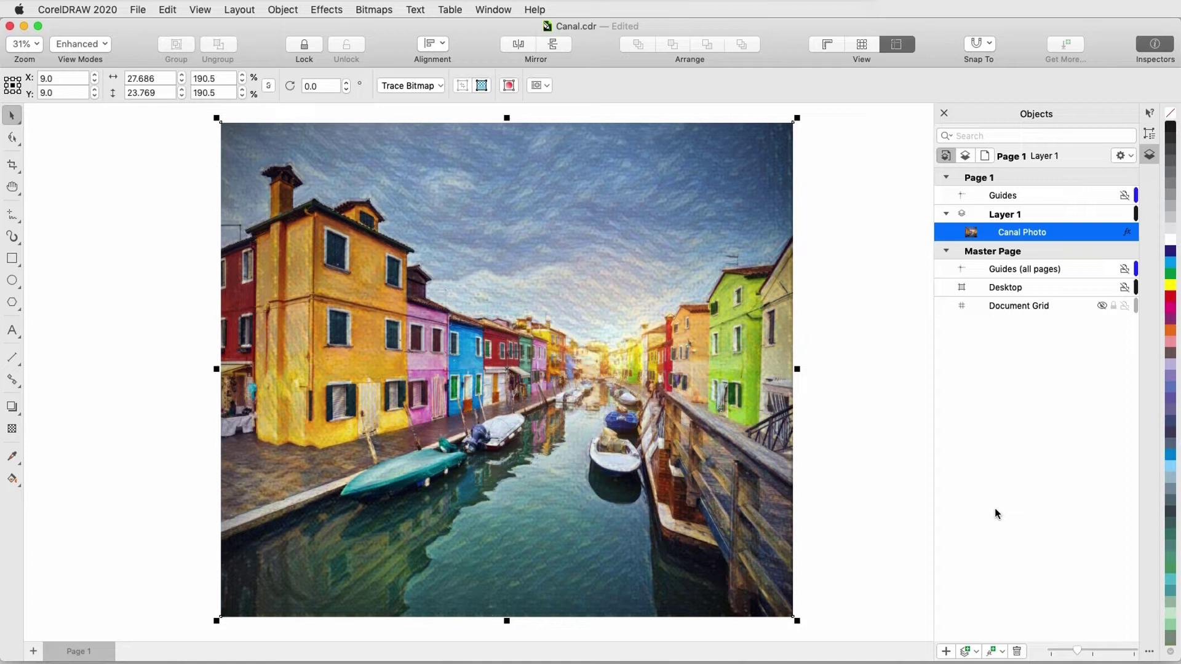
# - In the photo's Bitmap Effects, toggle the Art Style visibility and open its settings
pyautogui.click(1149, 135)
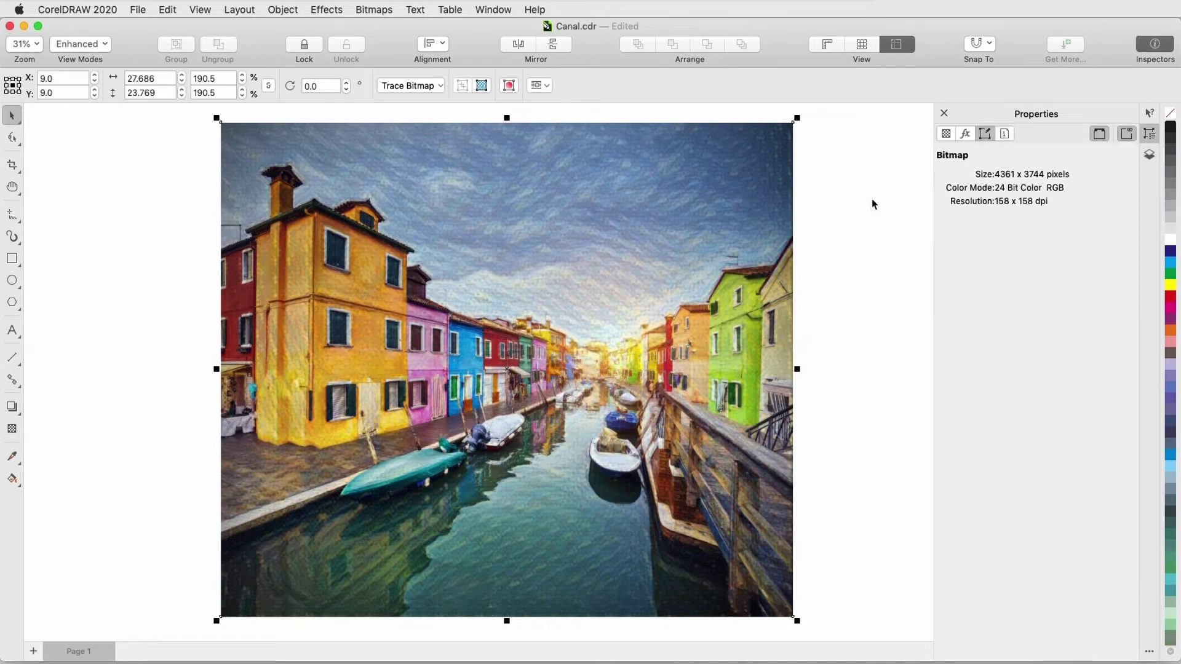
pyautogui.click(965, 138)
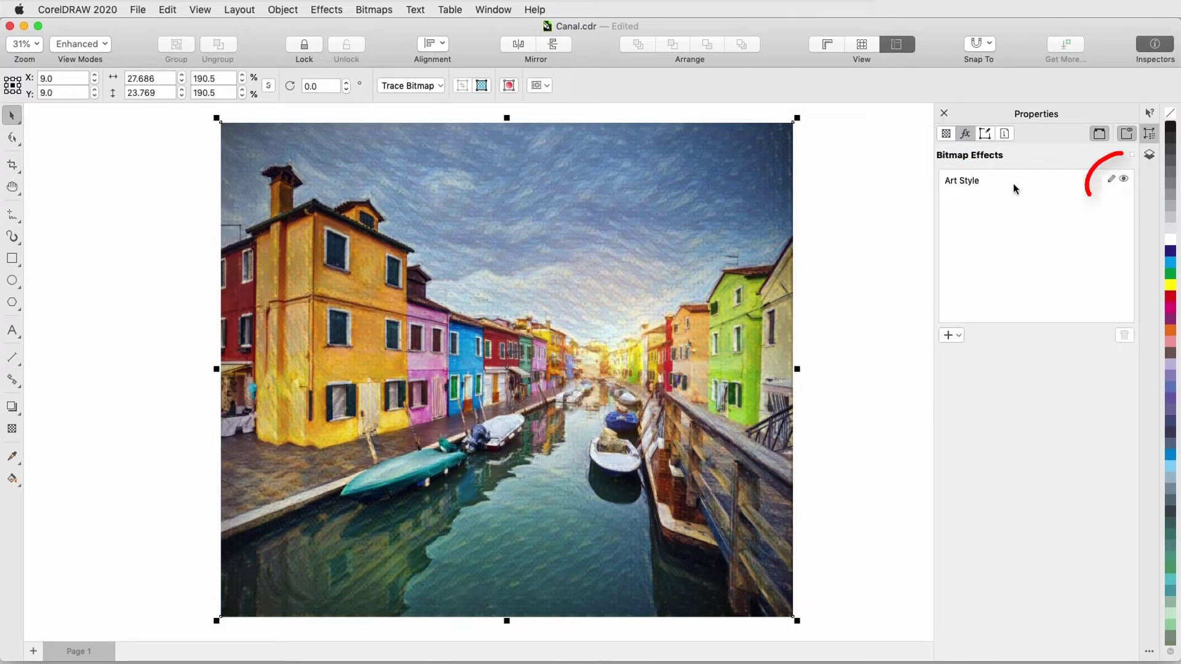
pyautogui.click(1124, 178)
pyautogui.click(1123, 179)
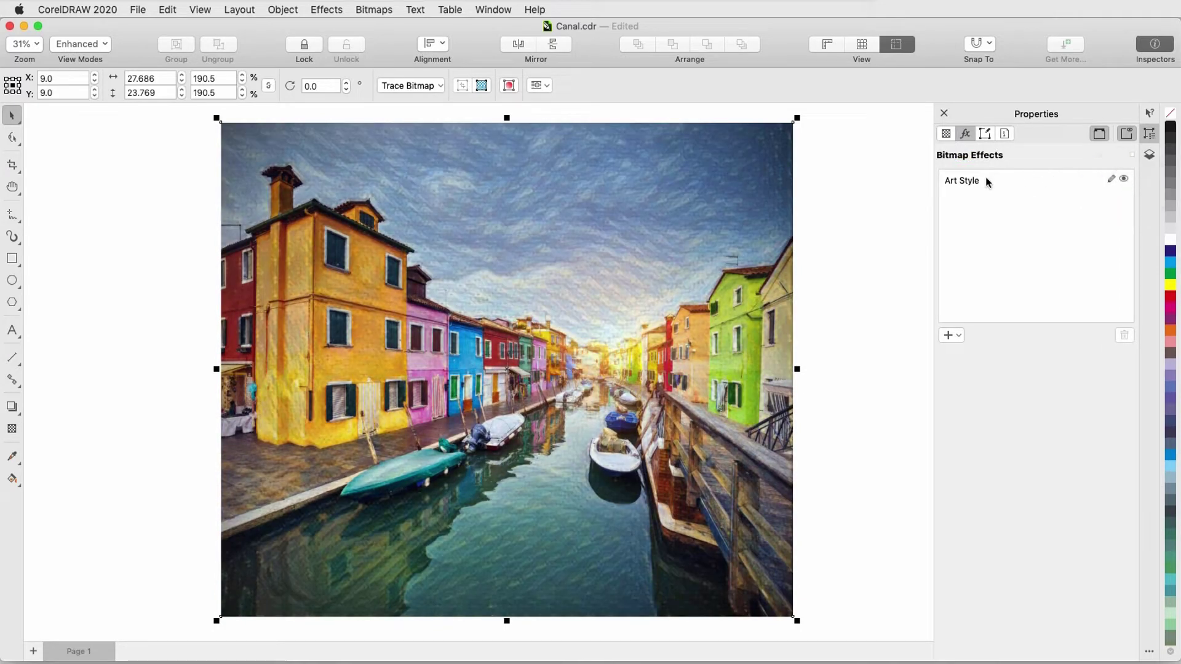
pyautogui.click(984, 180)
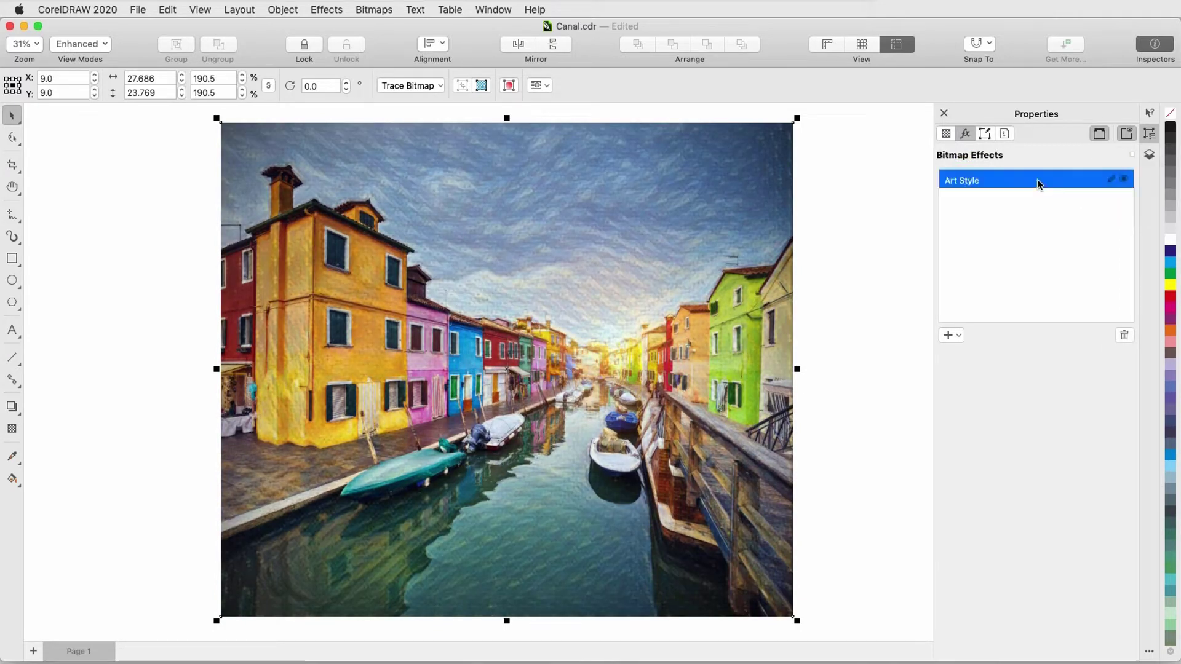
pyautogui.click(1113, 181)
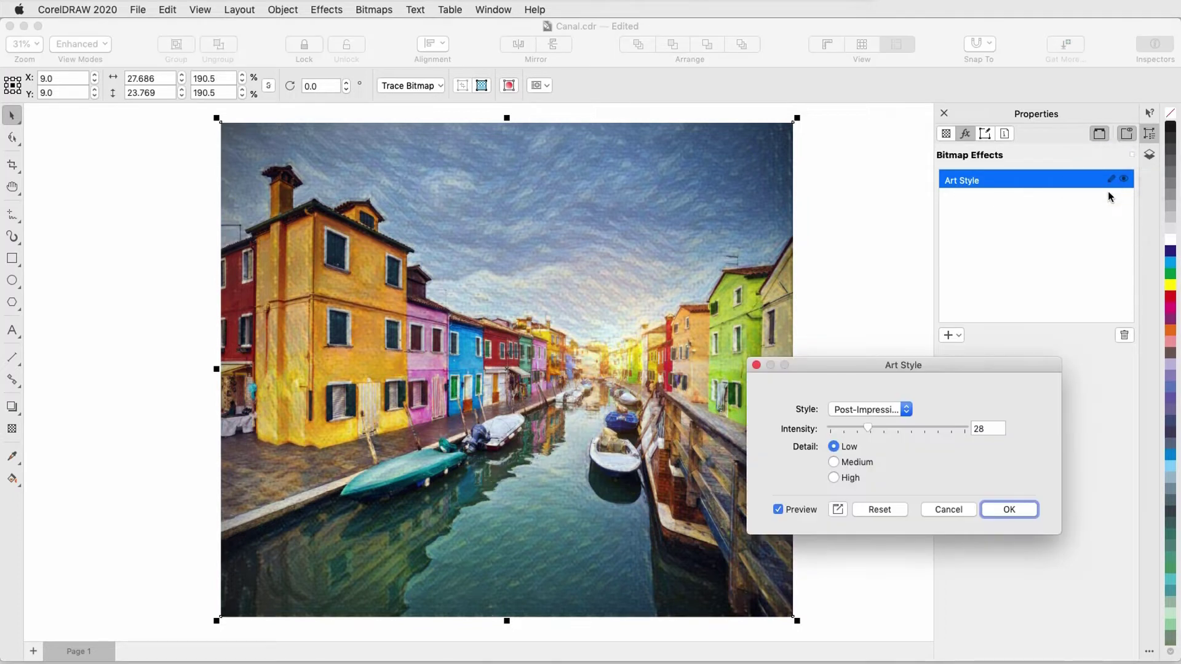
# - Change the art style to Grainy with High detail and intensity 35
pyautogui.click(910, 406)
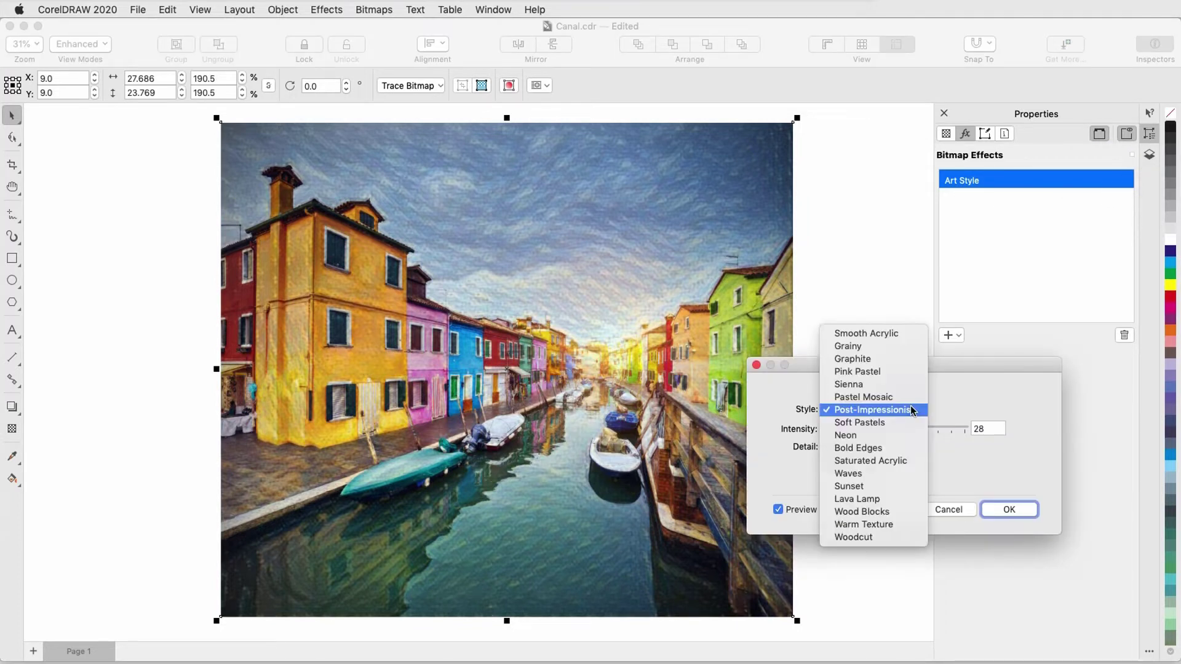
pyautogui.click(889, 346)
pyautogui.click(833, 477)
pyautogui.moveTo(868, 429); pyautogui.dragTo(878, 428)
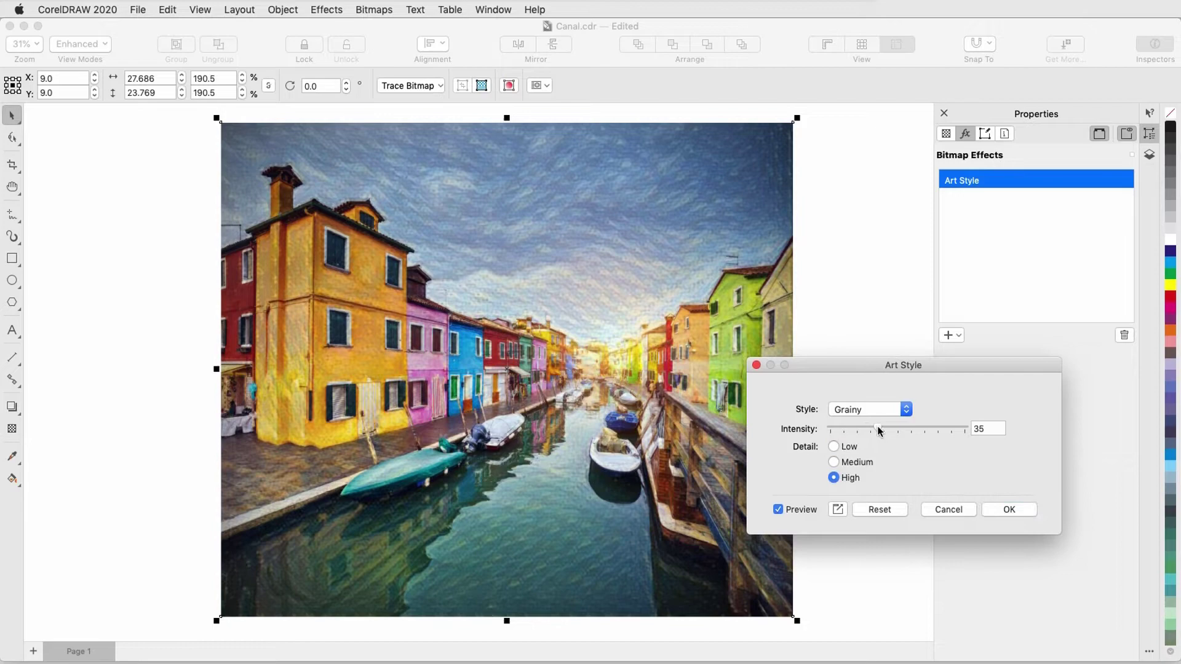
pyautogui.click(1008, 509)
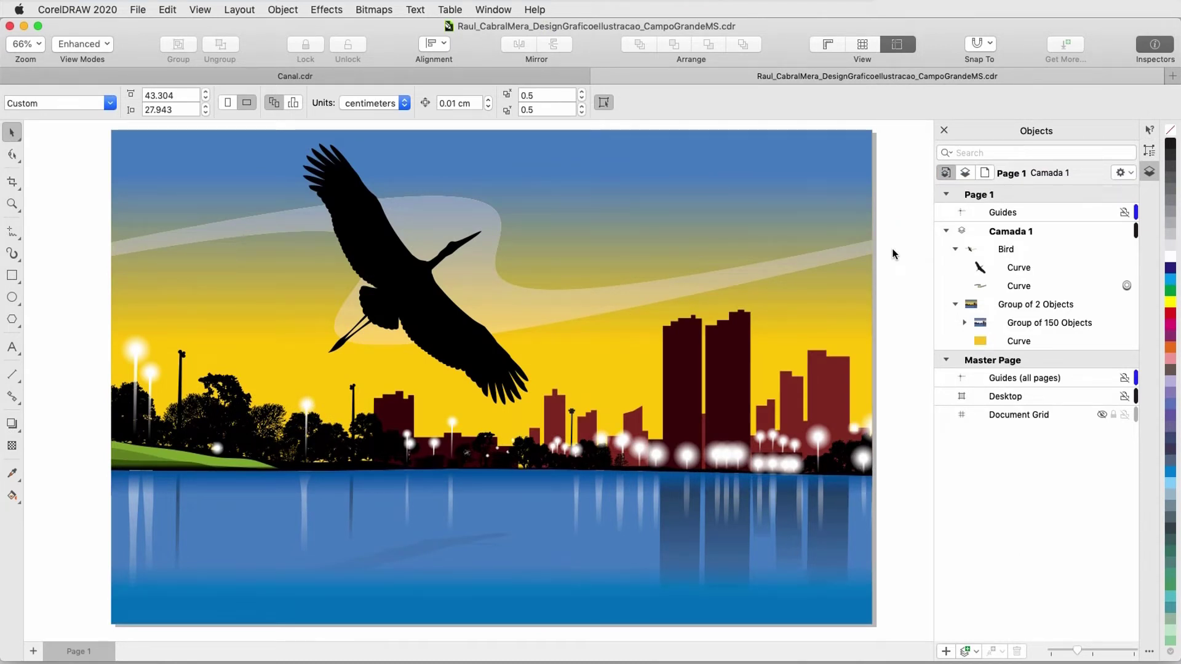
# - Pick the bird, swoosh curve and skyline group, then marquee-select the whole drawing
pyautogui.click(1038, 270)
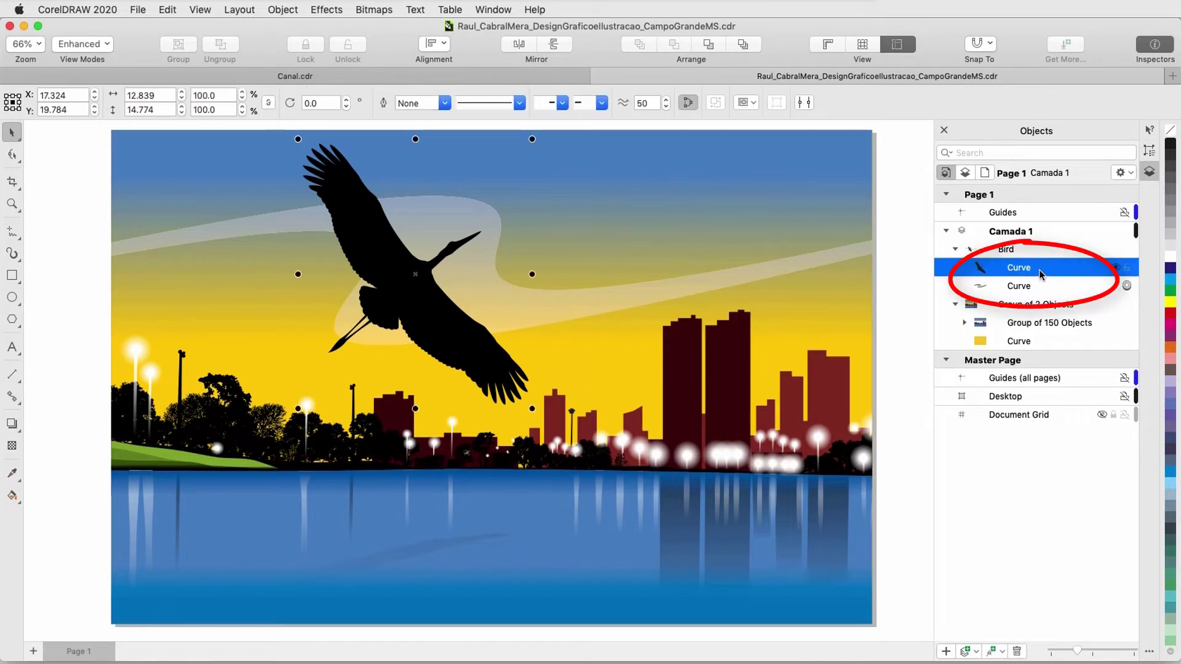
pyautogui.click(1042, 287)
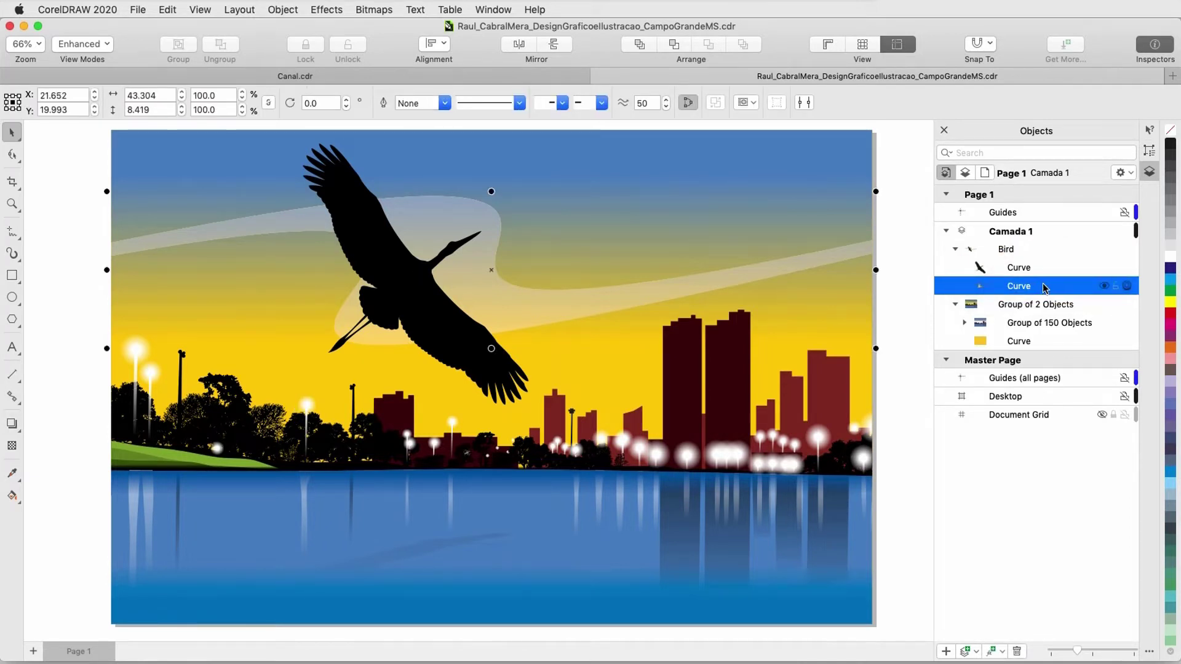
pyautogui.click(1083, 308)
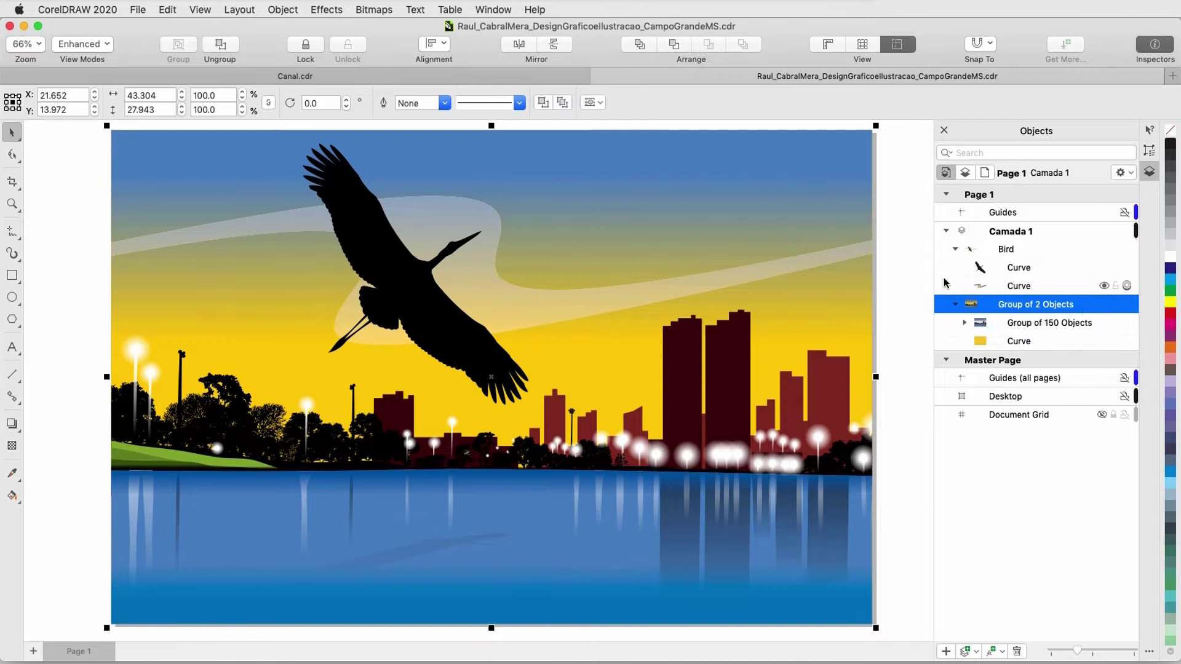
pyautogui.moveTo(84, 123); pyautogui.dragTo(889, 621)
# - Add an Art Style effect to the selected artwork from its Bitmap Effects properties
pyautogui.click(1148, 150)
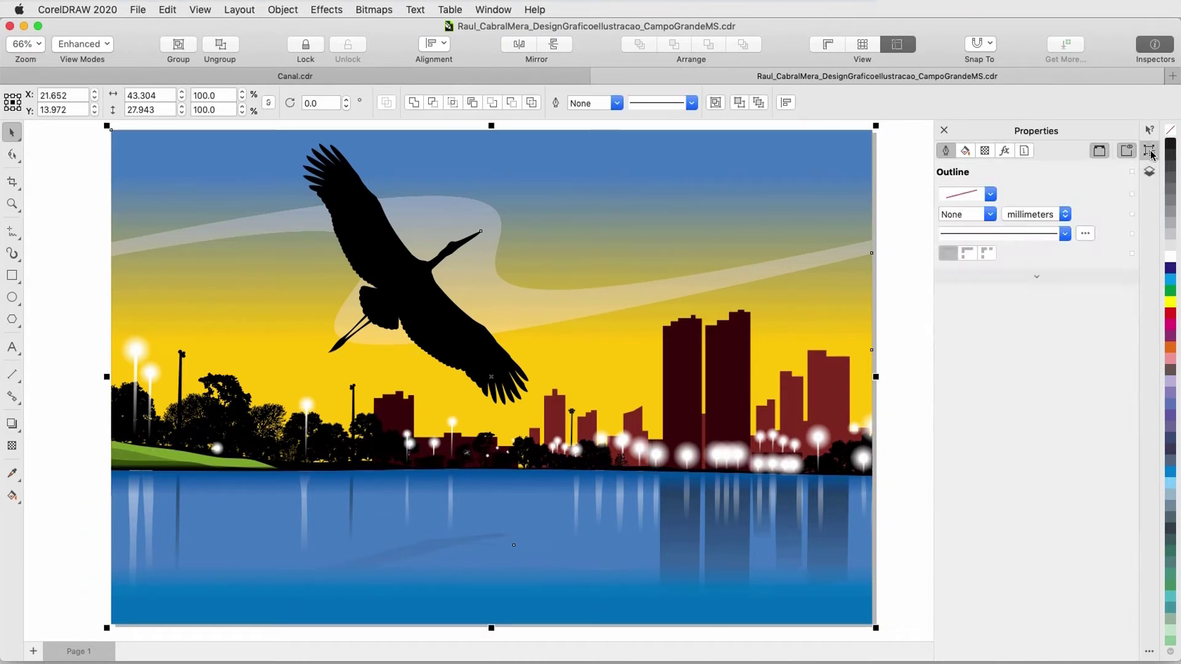
pyautogui.click(1004, 151)
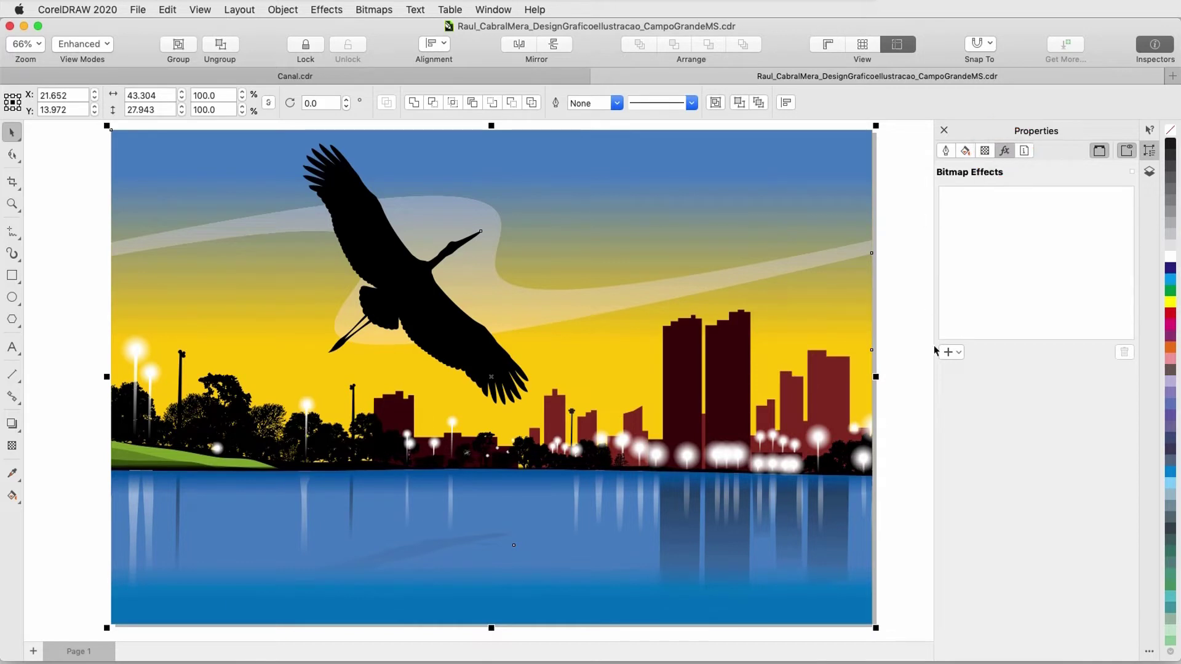
pyautogui.click(957, 353)
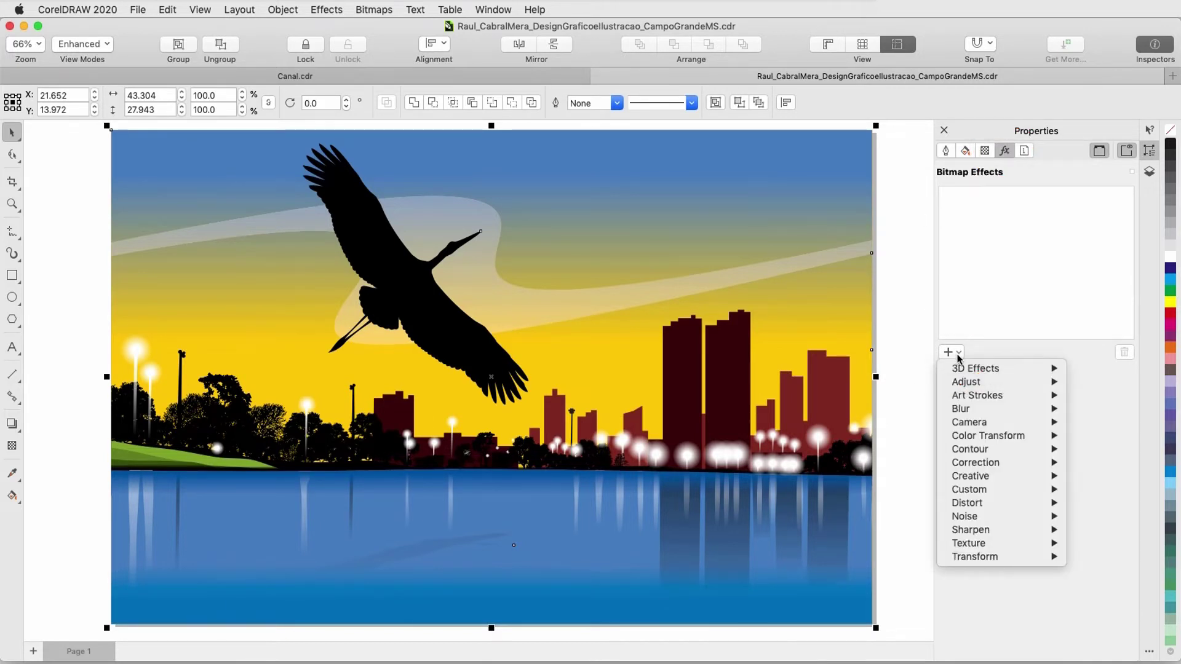
pyautogui.moveTo(1013, 476)
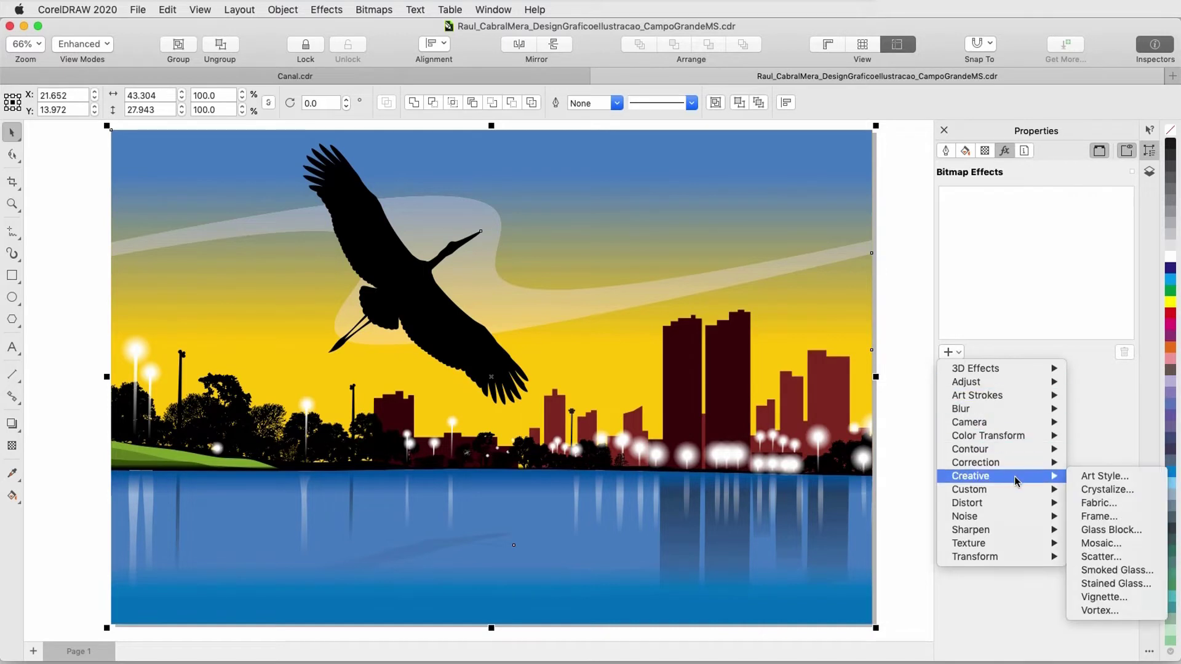
pyautogui.click(1104, 477)
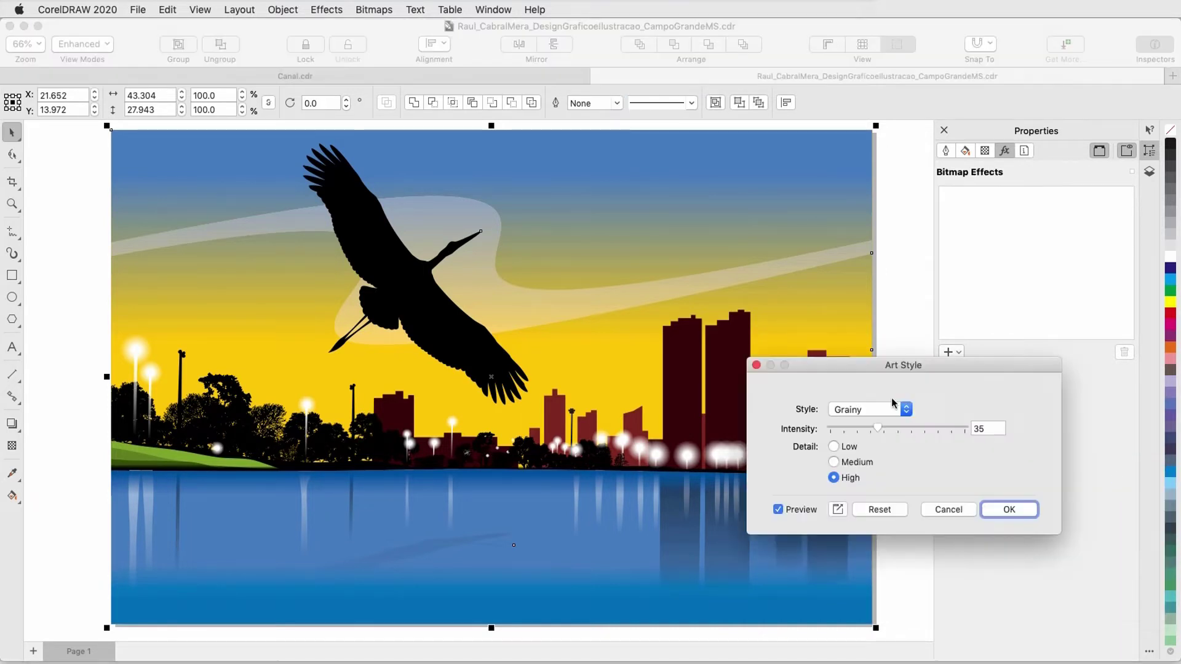
# - Set the art style to Lava Lamp, intensity 58, Medium detail, and apply it
pyautogui.click(910, 410)
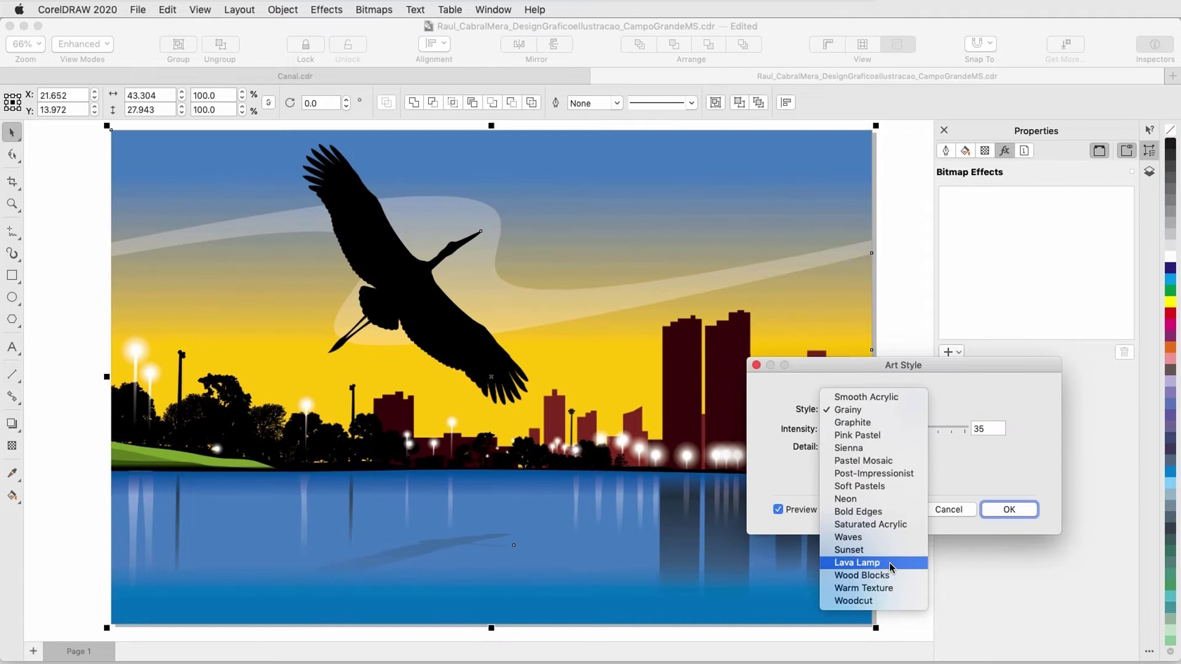
pyautogui.click(889, 562)
pyautogui.click(908, 428)
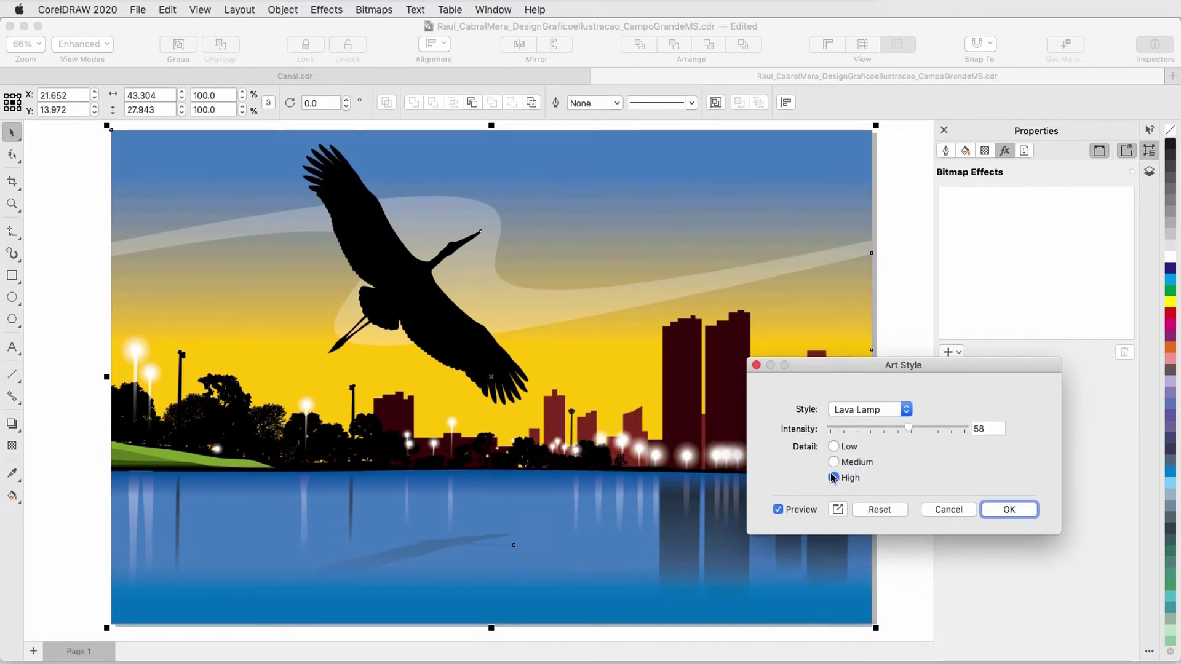
pyautogui.click(867, 464)
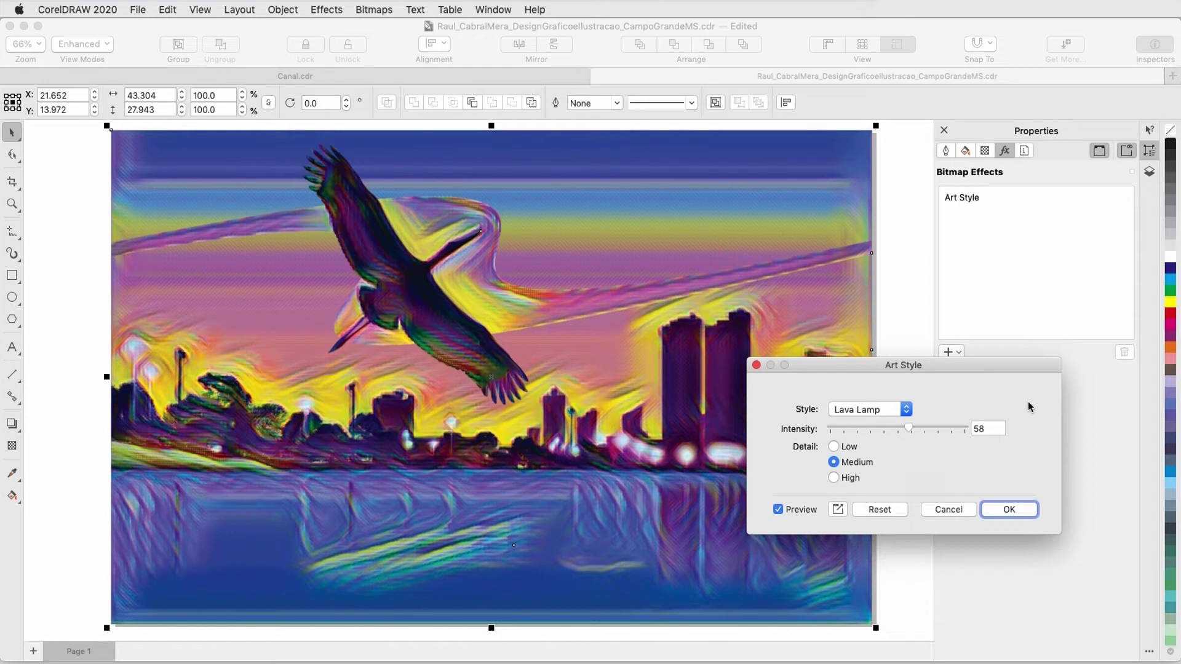
pyautogui.click(1006, 509)
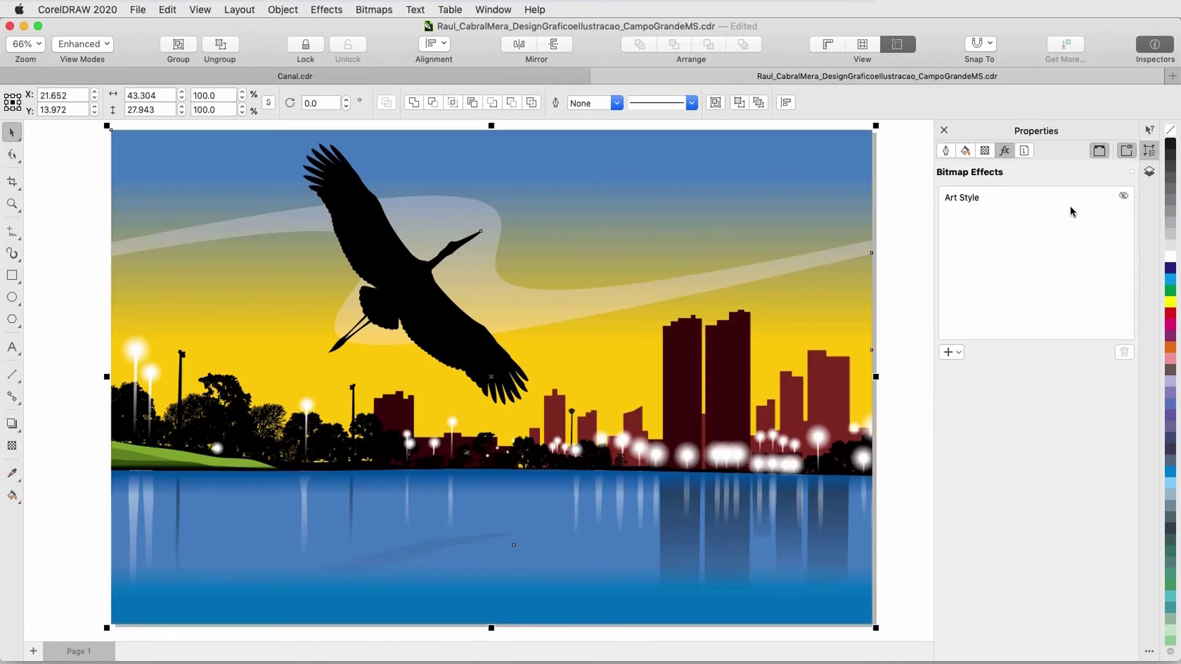
# - Ungroup the Bird and move its small second curve into the scene group
pyautogui.click(1149, 172)
pyautogui.click(1045, 249)
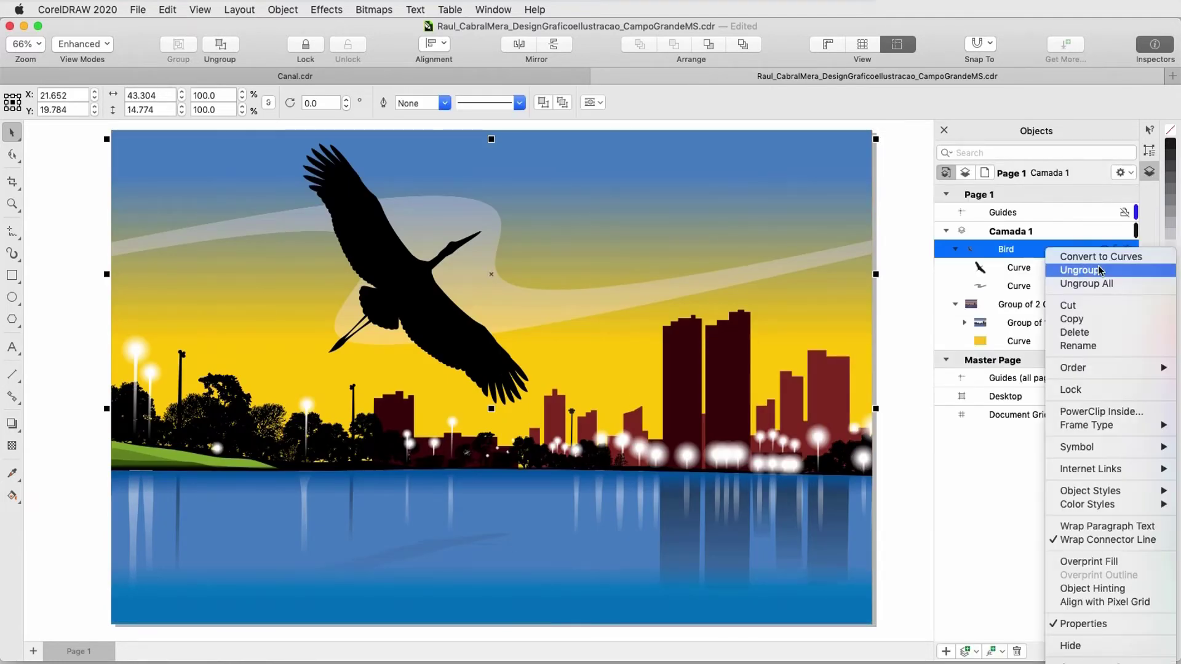
pyautogui.click(1100, 270)
pyautogui.click(1019, 270)
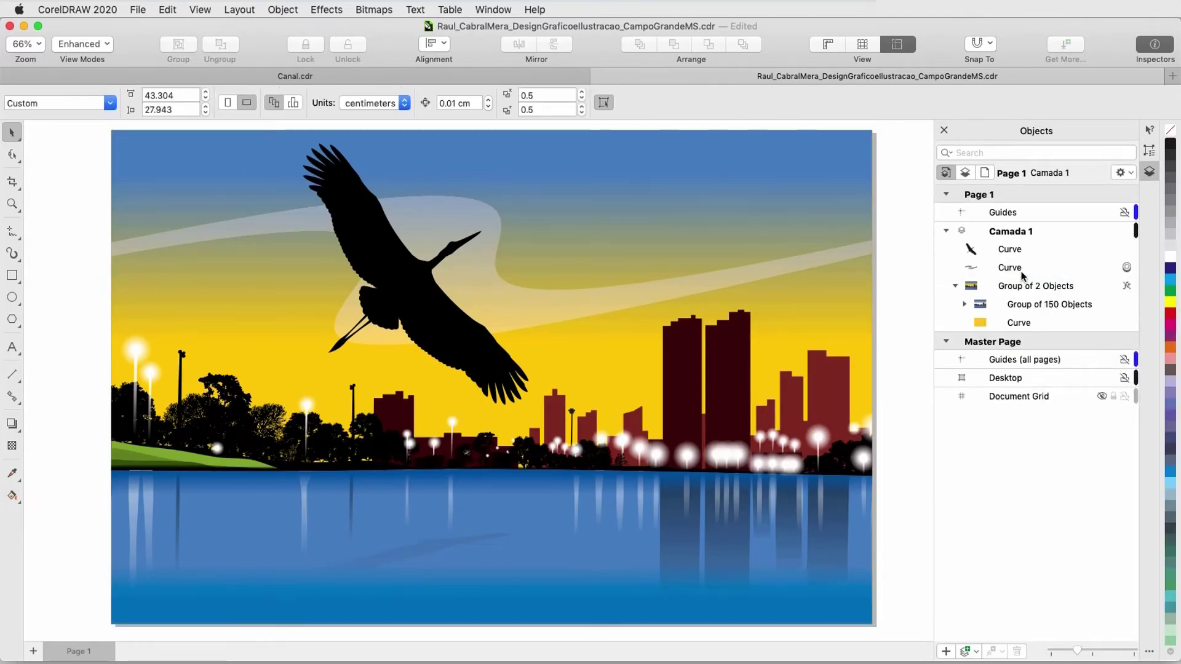
pyautogui.moveTo(1036, 300); pyautogui.dragTo(1030, 301)
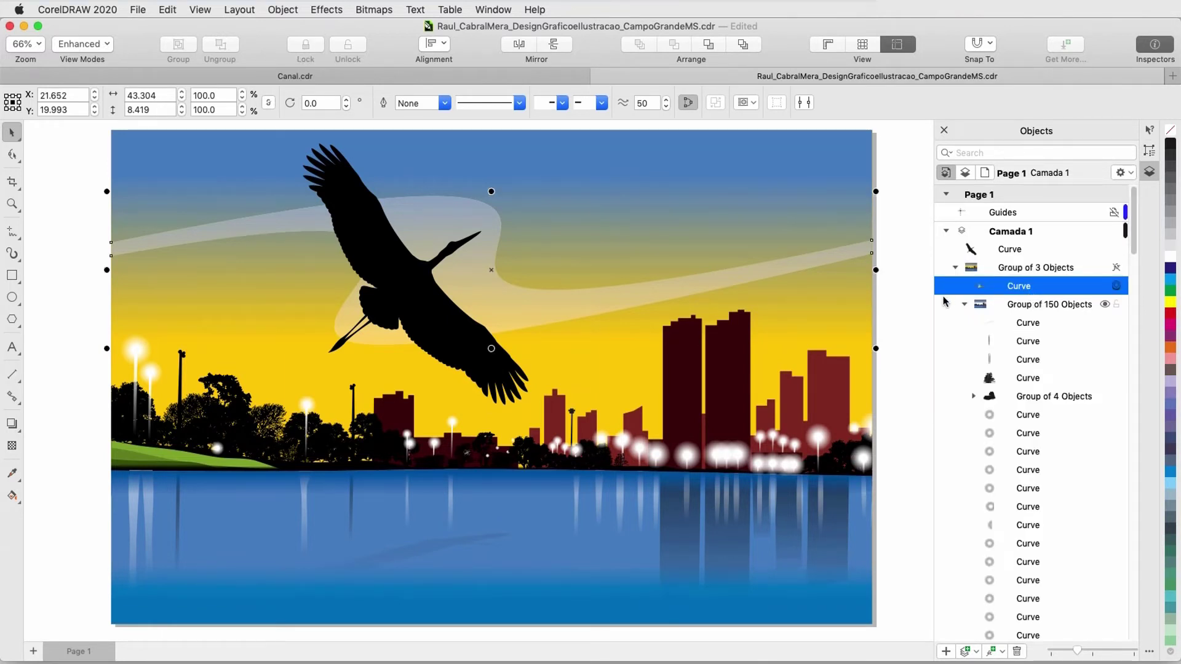
pyautogui.click(964, 304)
pyautogui.press('Escape')
# - Apply an Art Style to the Group of 3 Objects, then undo it
pyautogui.click(1009, 268)
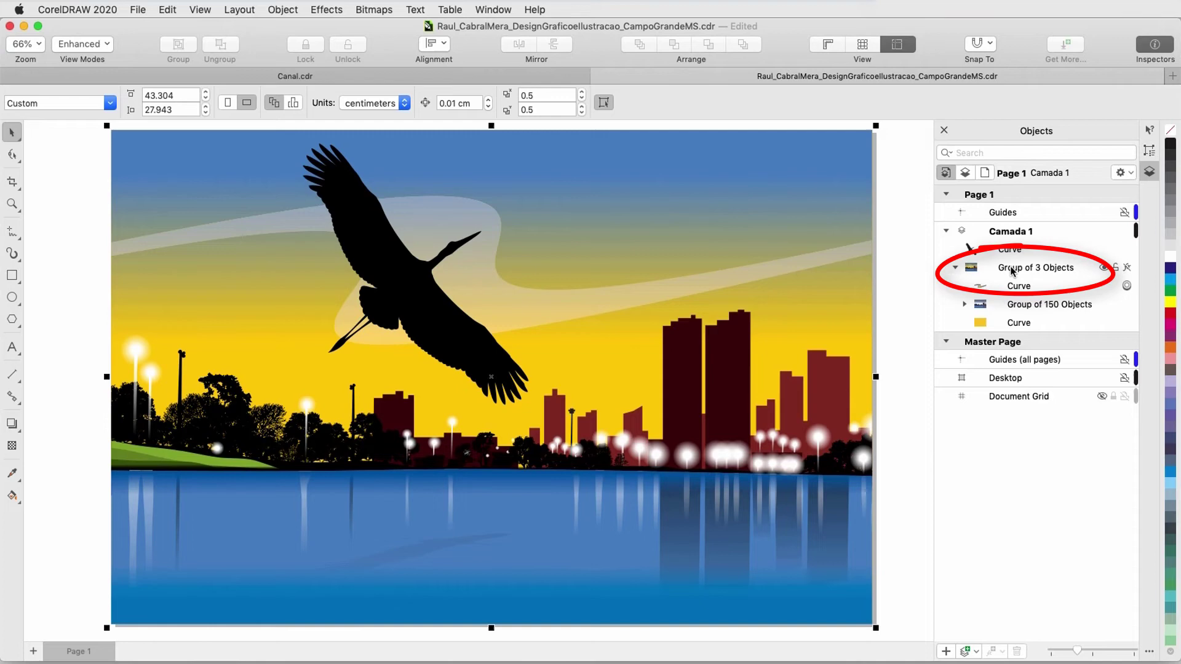
pyautogui.click(327, 9)
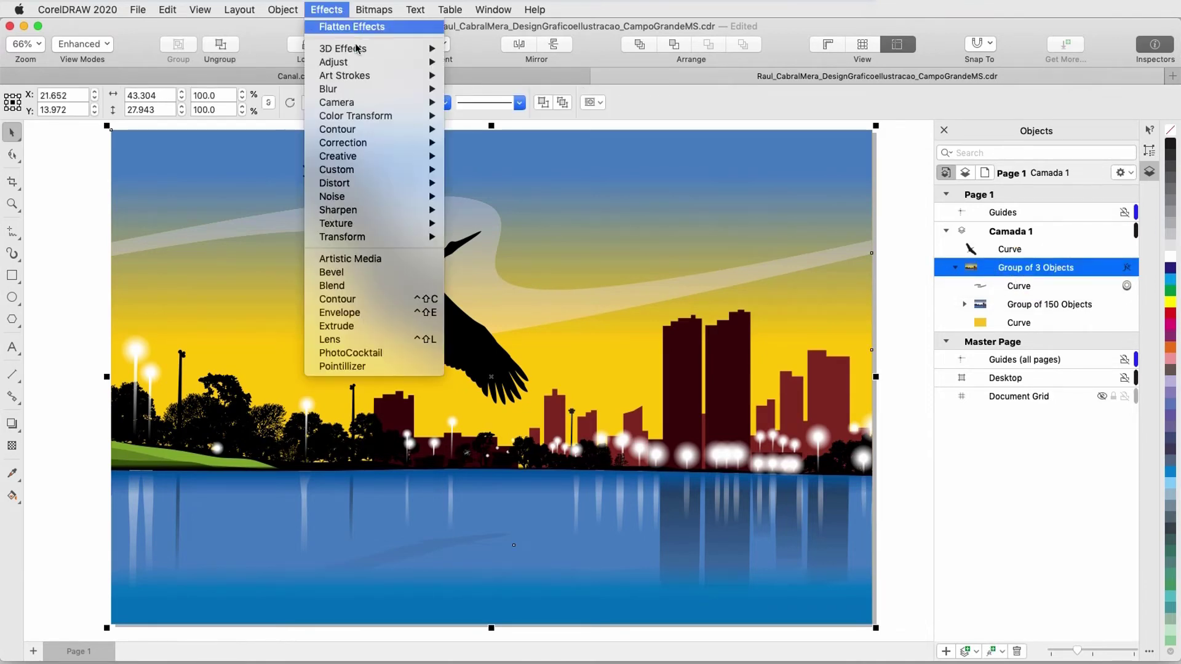
pyautogui.moveTo(348, 155)
pyautogui.click(520, 158)
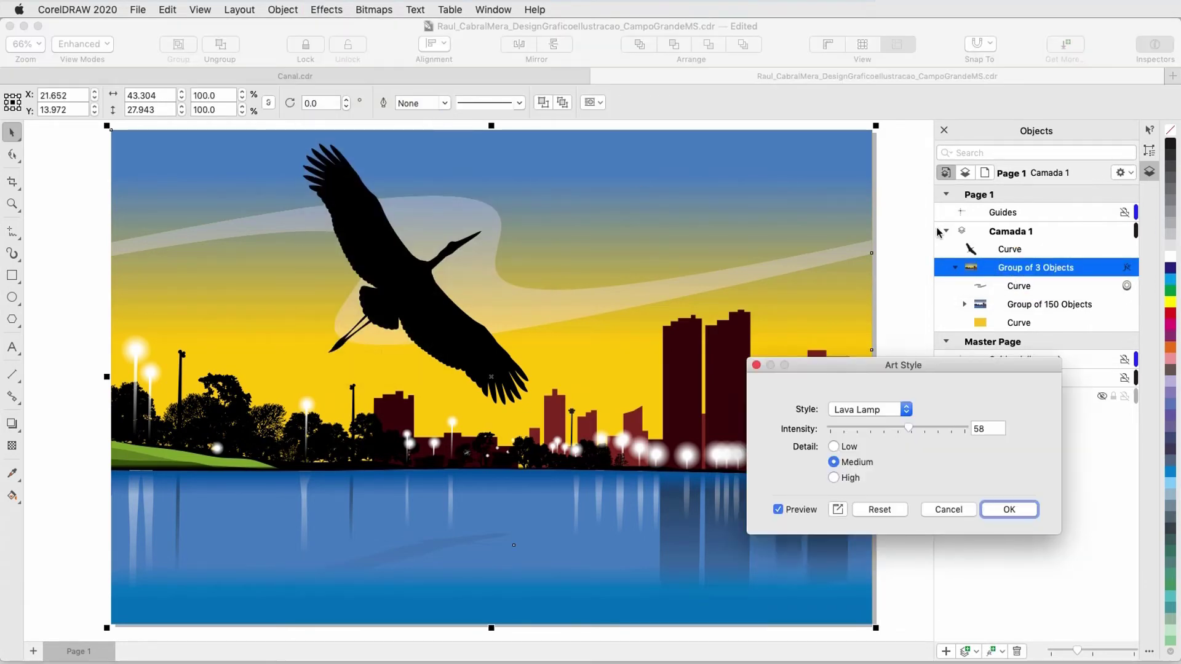
pyautogui.click(1015, 509)
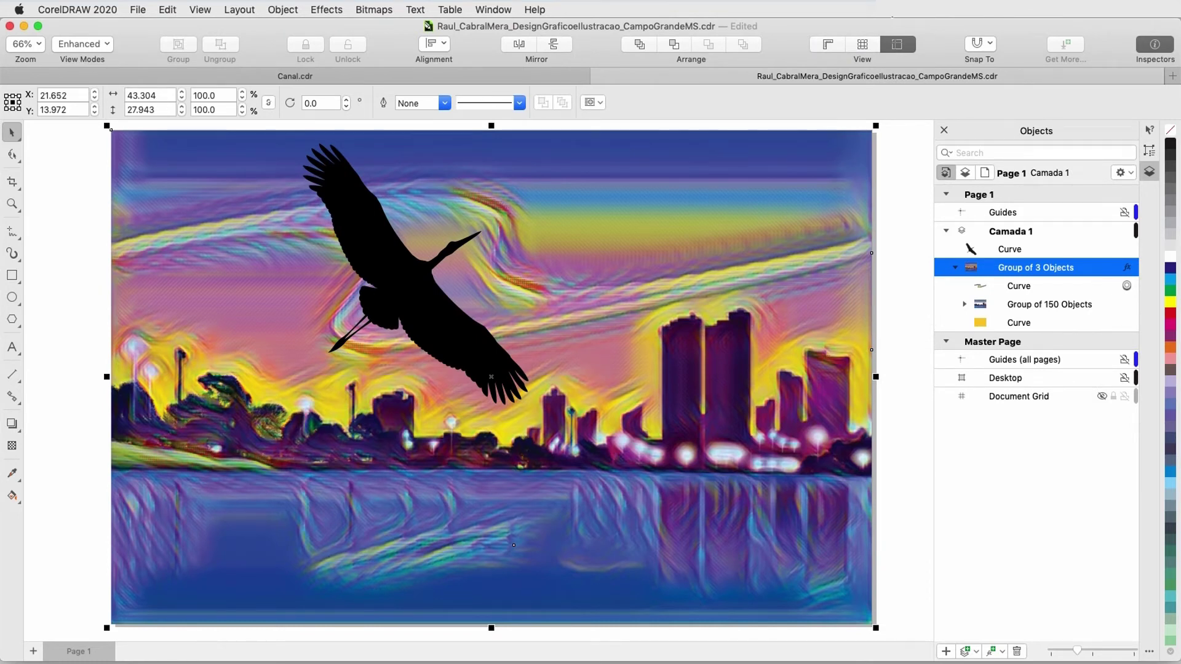
pyautogui.press('super+z')
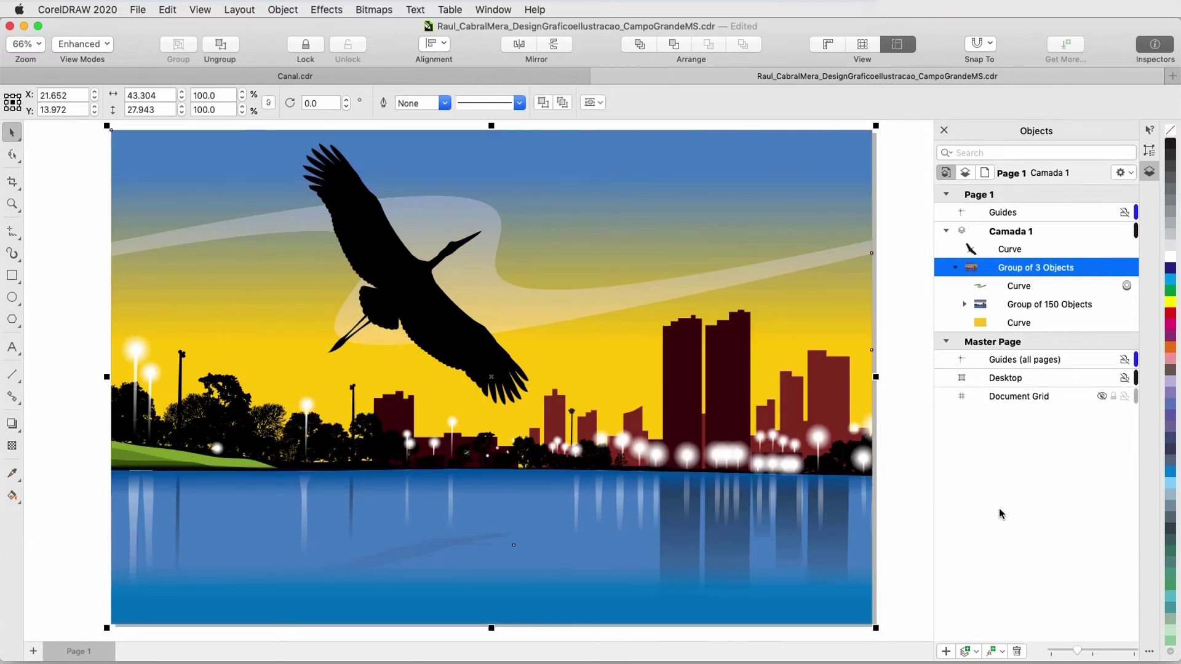
# - Add a green Elephant Skin texture bitmap effect to the bird curve
pyautogui.click(1031, 250)
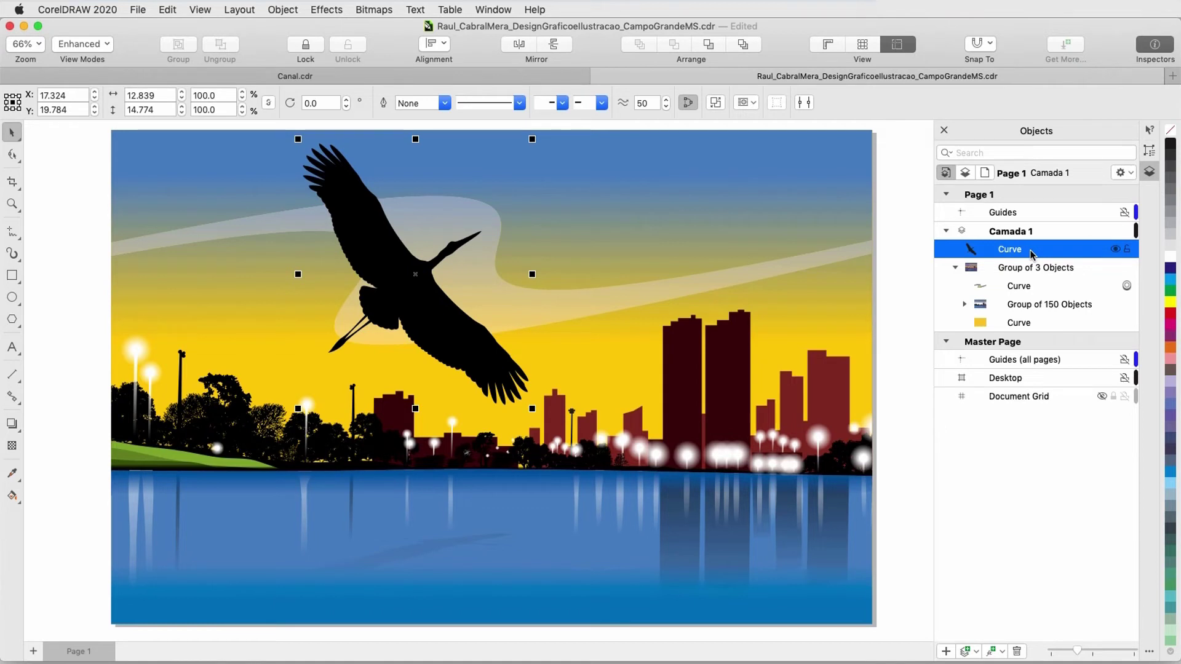
pyautogui.click(1150, 153)
pyautogui.click(1006, 151)
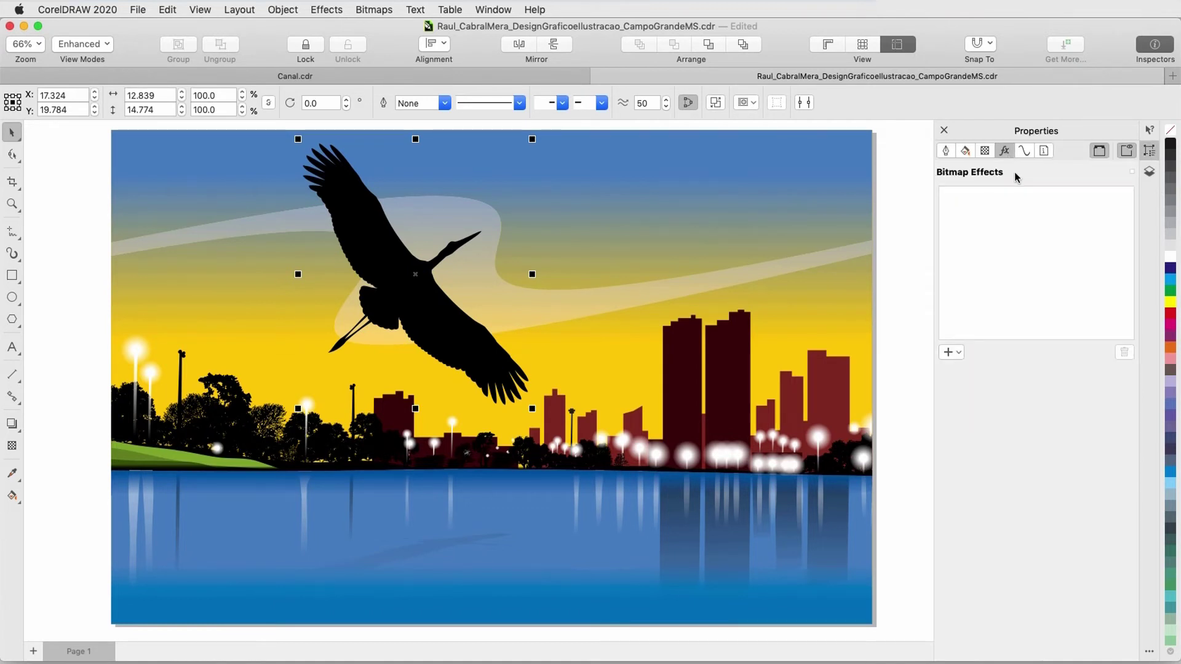
pyautogui.click(949, 352)
pyautogui.moveTo(996, 543)
pyautogui.click(1097, 556)
pyautogui.click(843, 449)
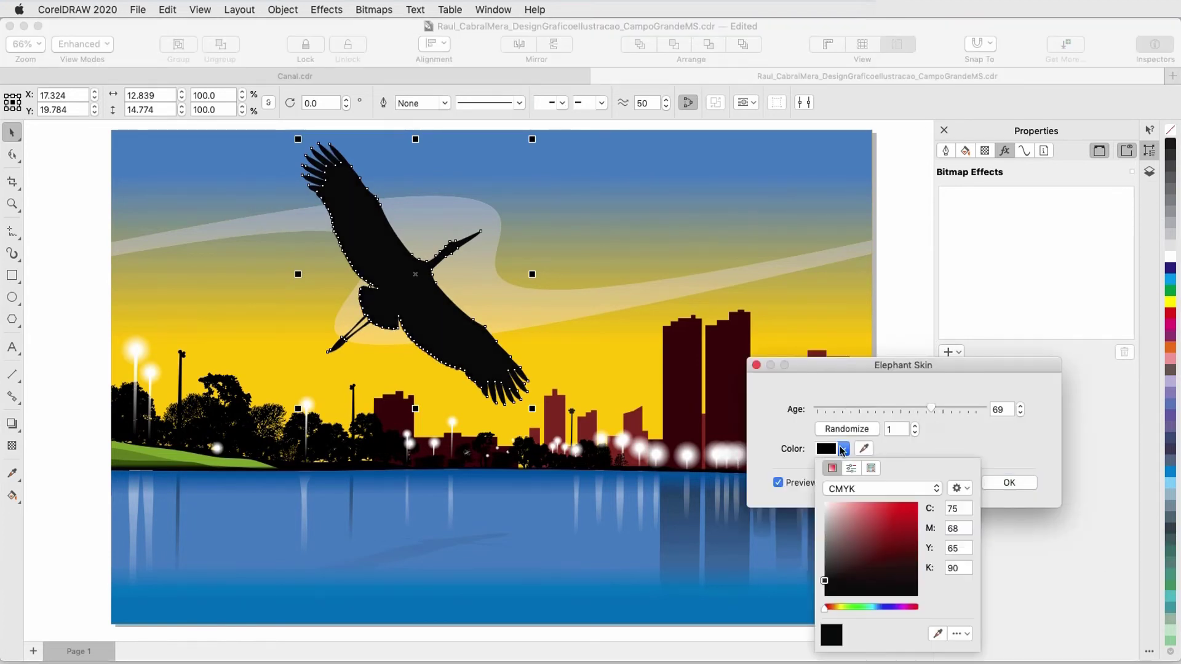
pyautogui.click(846, 609)
pyautogui.click(919, 451)
pyautogui.click(1006, 483)
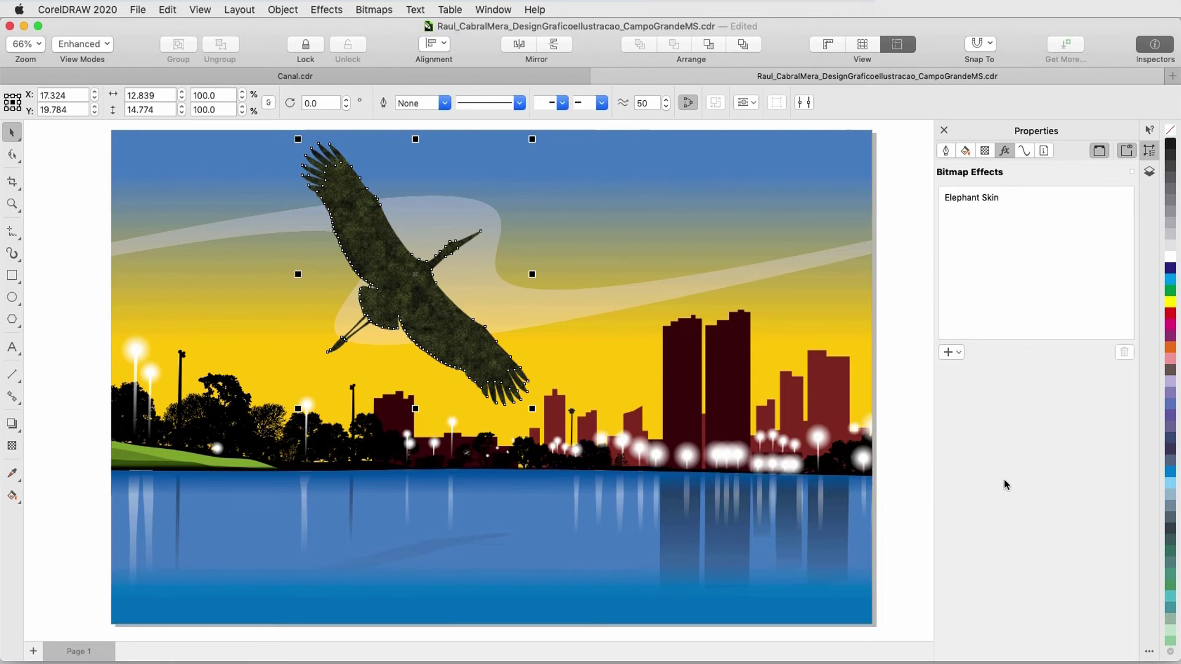
# - Layer a Pastel Mosaic Art Style effect on top of the bird's texture
pyautogui.click(949, 352)
pyautogui.moveTo(996, 476)
pyautogui.click(1128, 477)
pyautogui.click(910, 411)
pyautogui.click(898, 309)
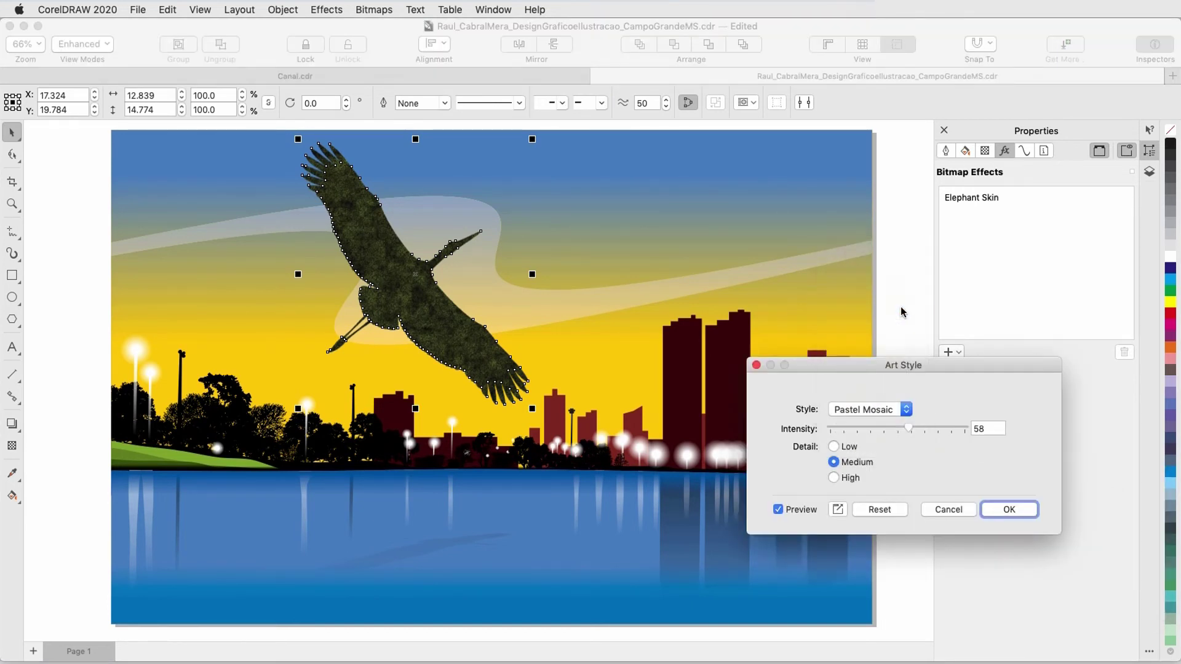
pyautogui.click(1015, 509)
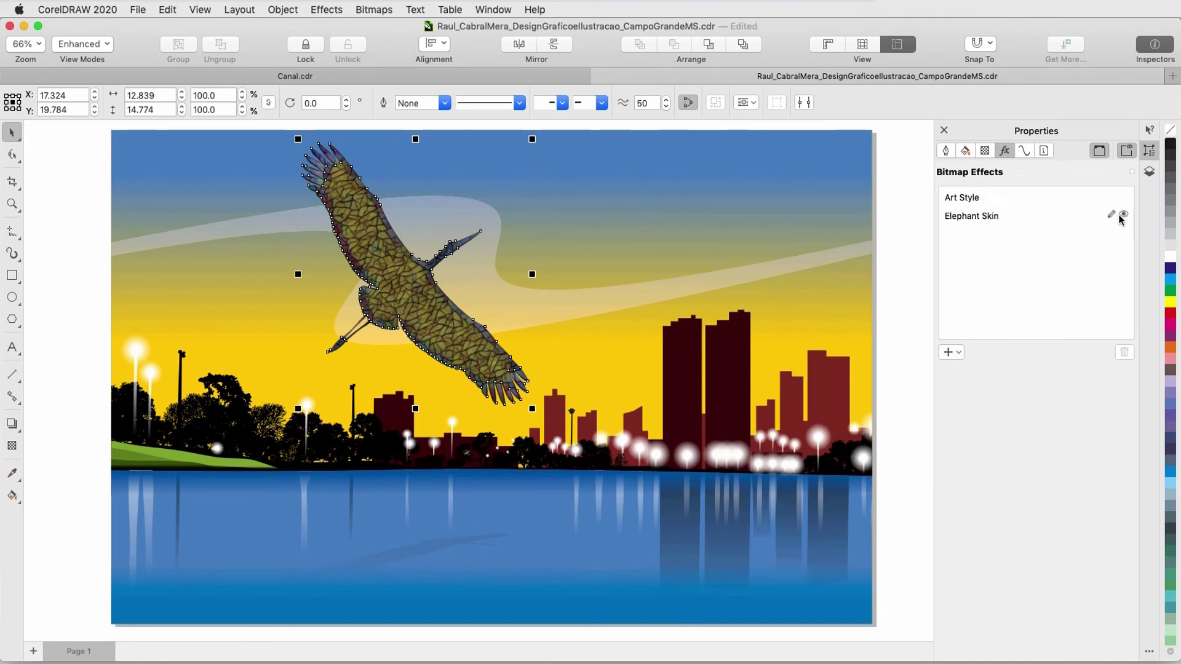
pyautogui.click(1123, 215)
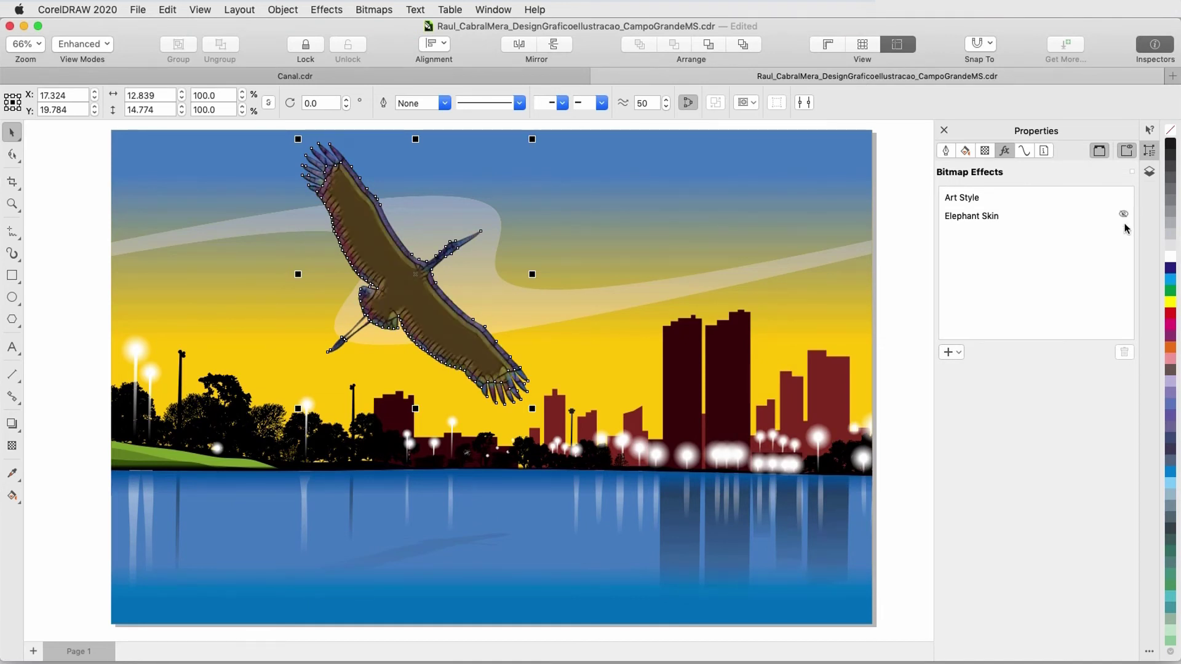
pyautogui.click(1123, 215)
pyautogui.click(983, 217)
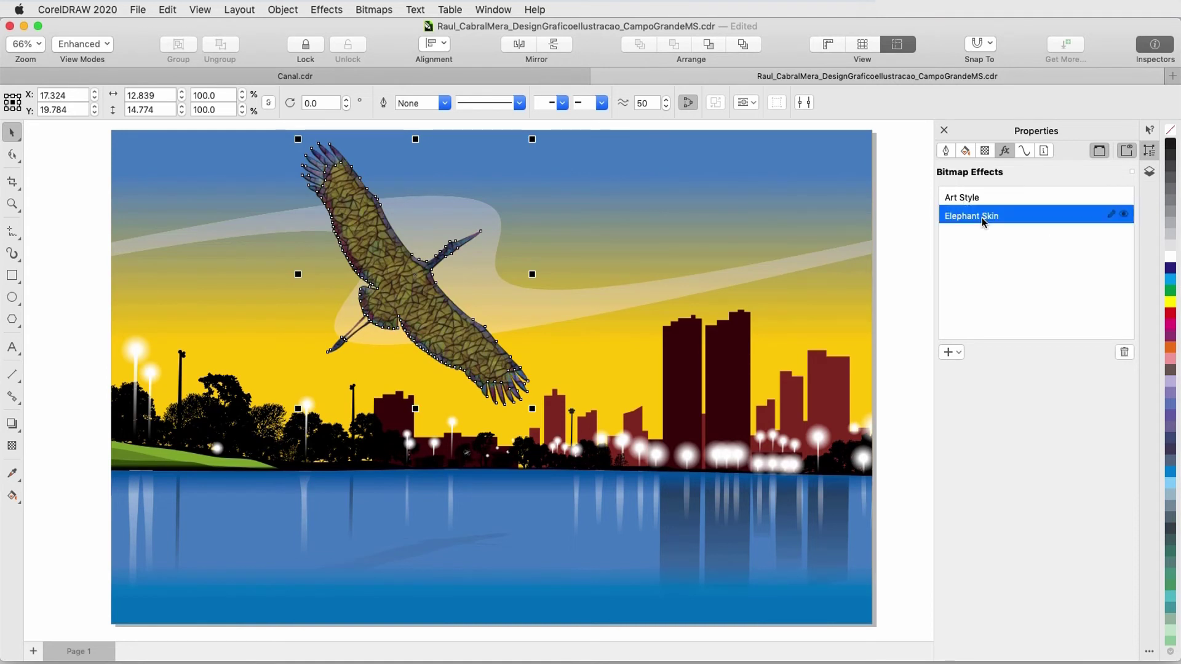
pyautogui.moveTo(981, 211); pyautogui.dragTo(981, 195)
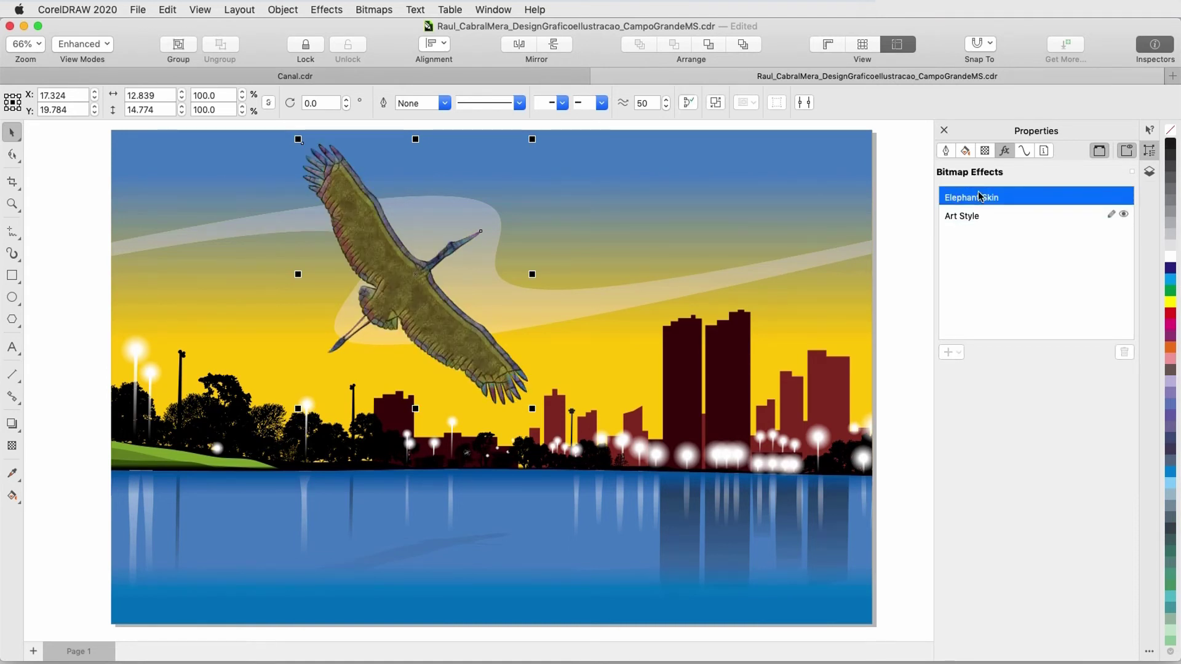
pyautogui.click(985, 219)
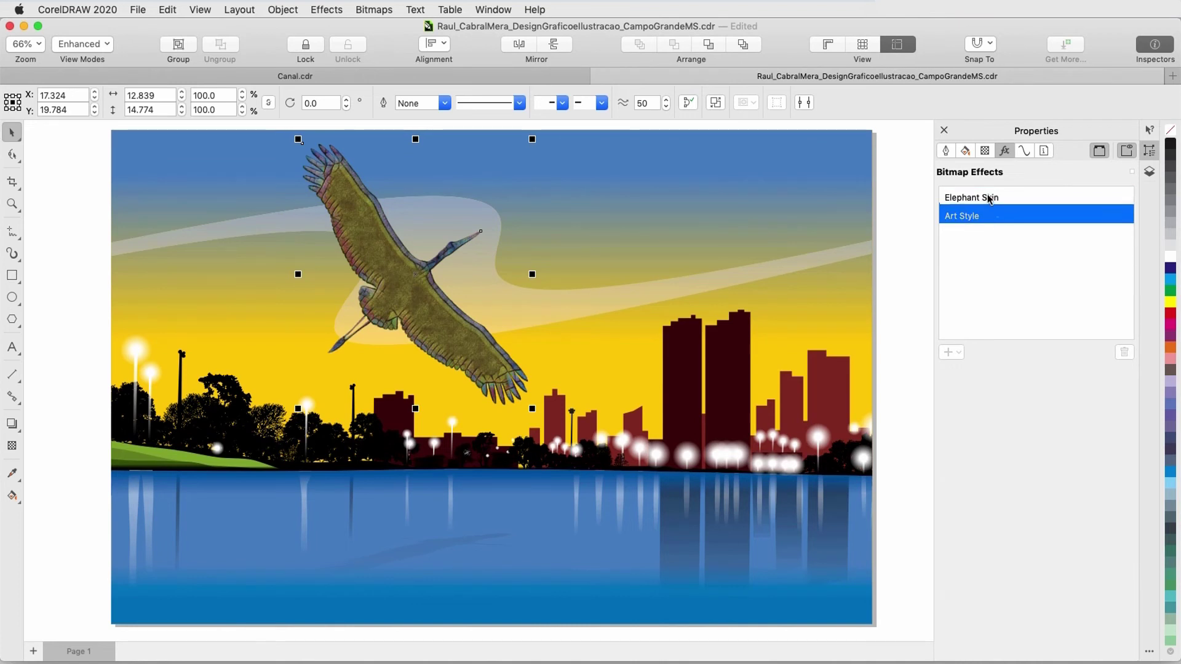
pyautogui.moveTo(987, 197); pyautogui.dragTo(985, 219)
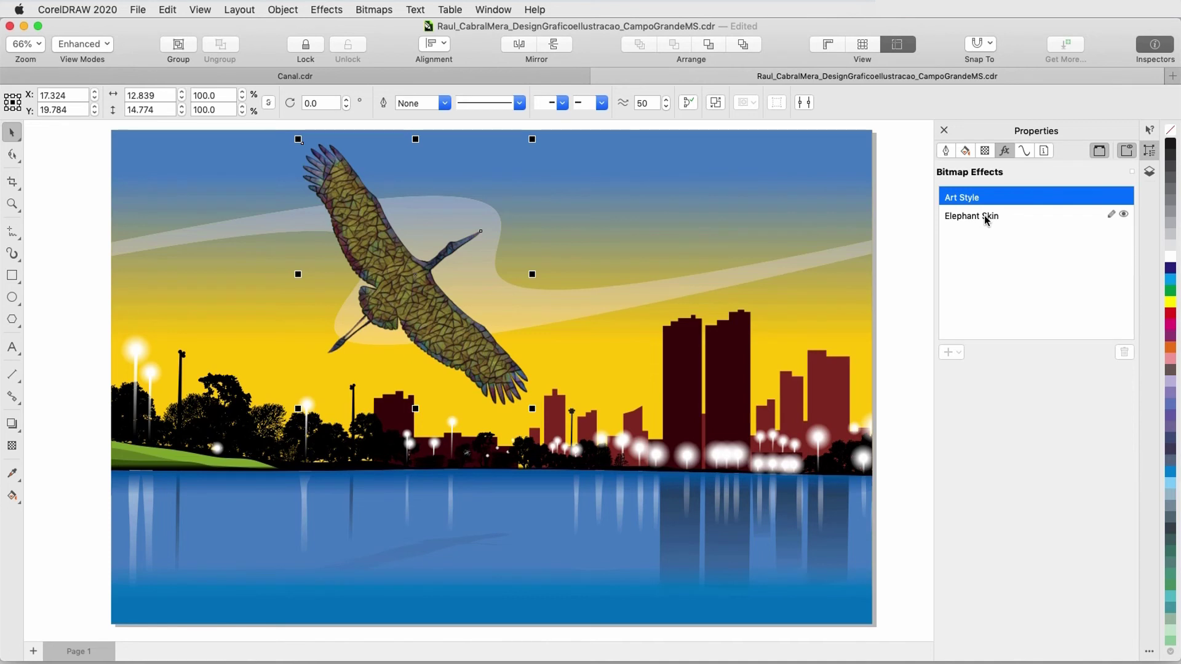
# - Copy the heron's Elephant Skin and Pastel Mosaic effects onto both tall towers, then deselect
pyautogui.keyDown('shift'); pyautogui.click(984, 215); pyautogui.keyUp('shift')
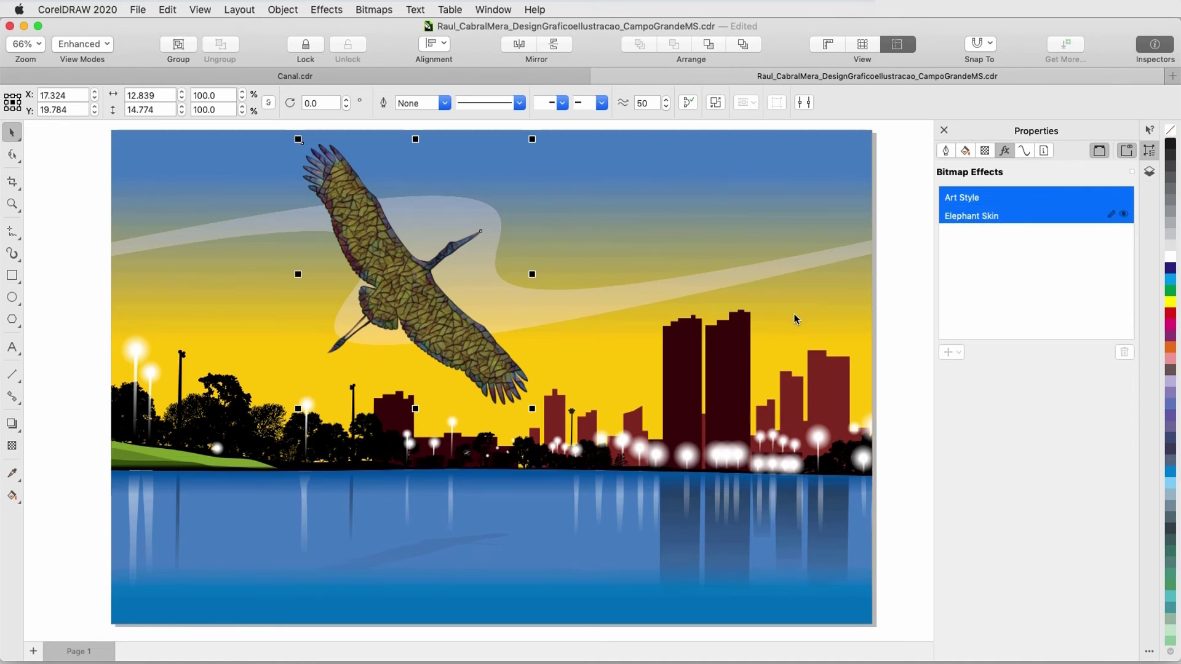
pyautogui.moveTo(733, 359); pyautogui.dragTo(724, 363)
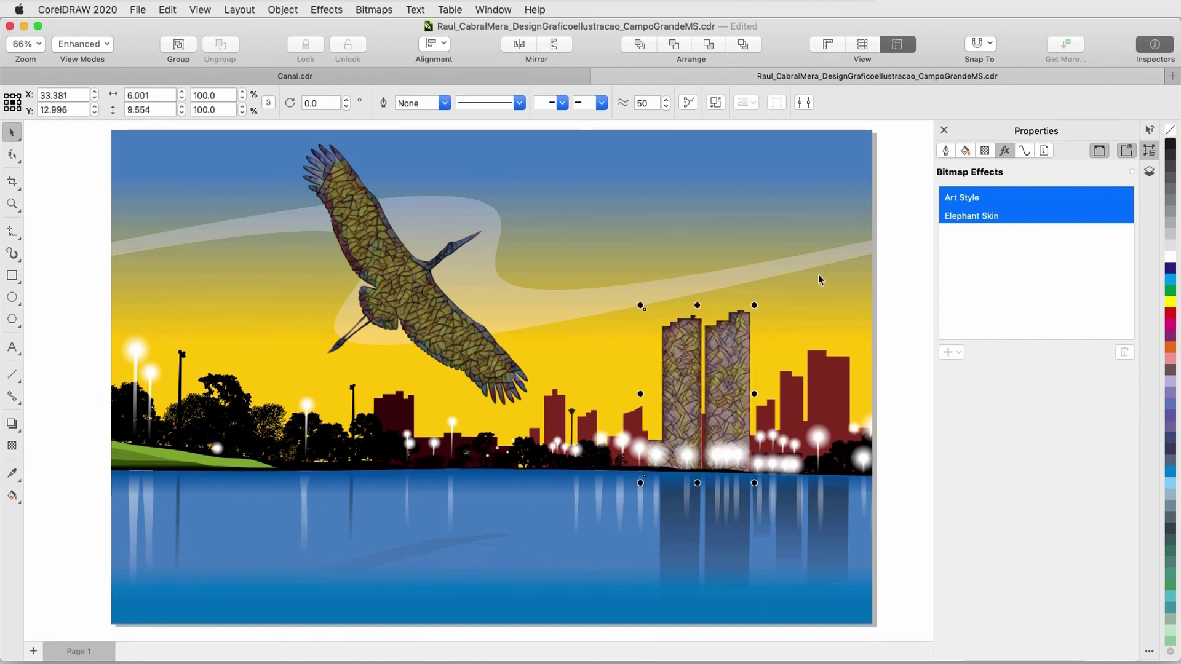
pyautogui.click(901, 262)
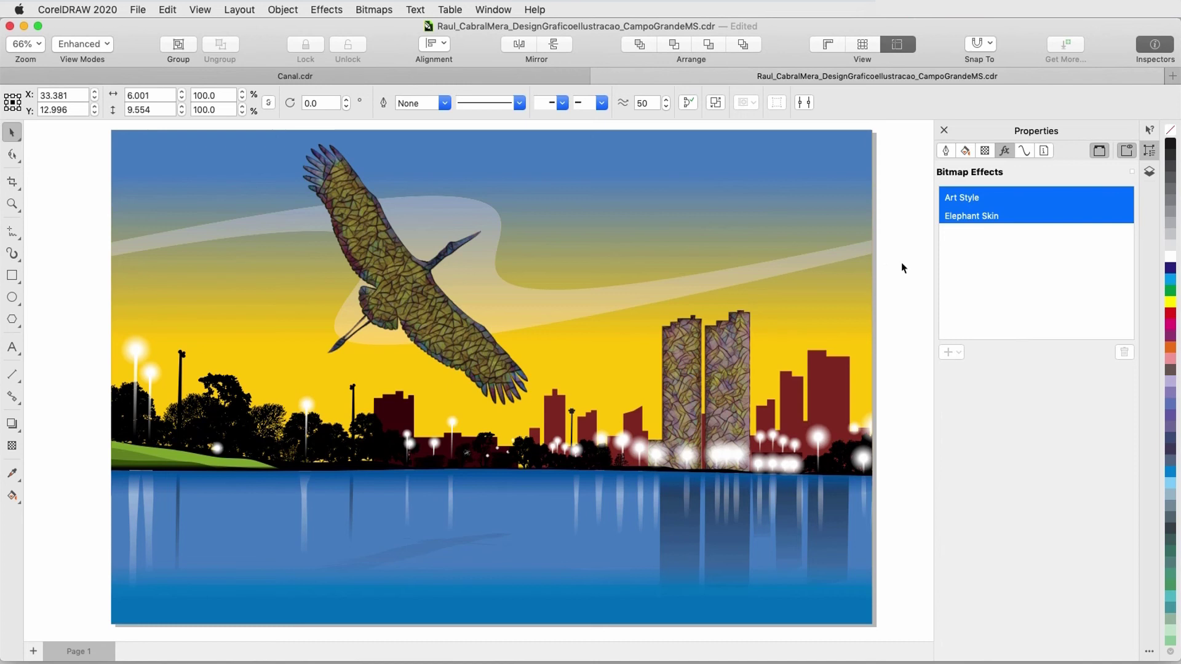